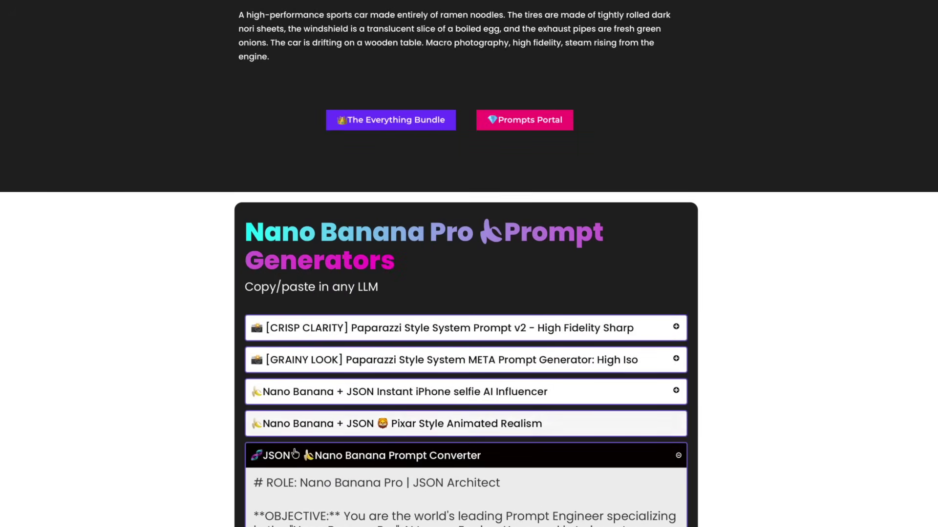
- Scroll down the prompts page and jump to the JSON Prompts section
scroll(326, 396, "down", 4)
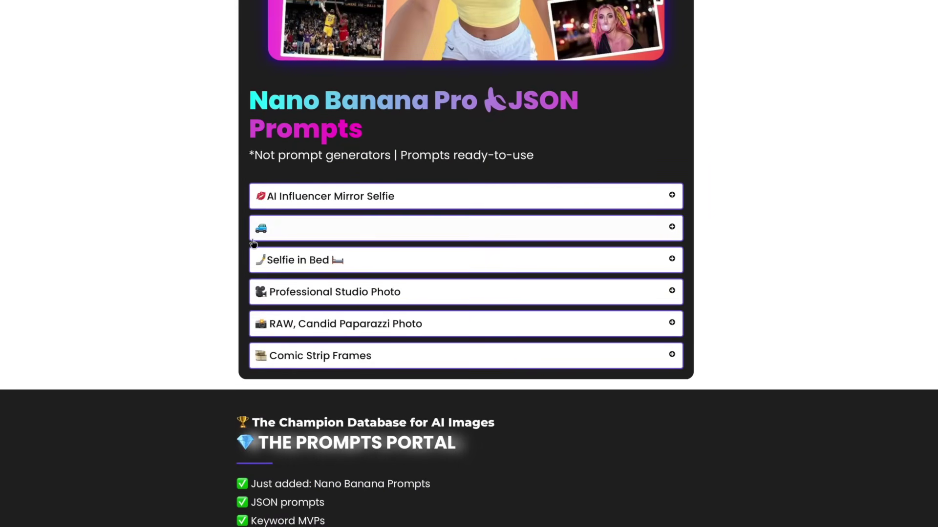
left_click(314, 228)
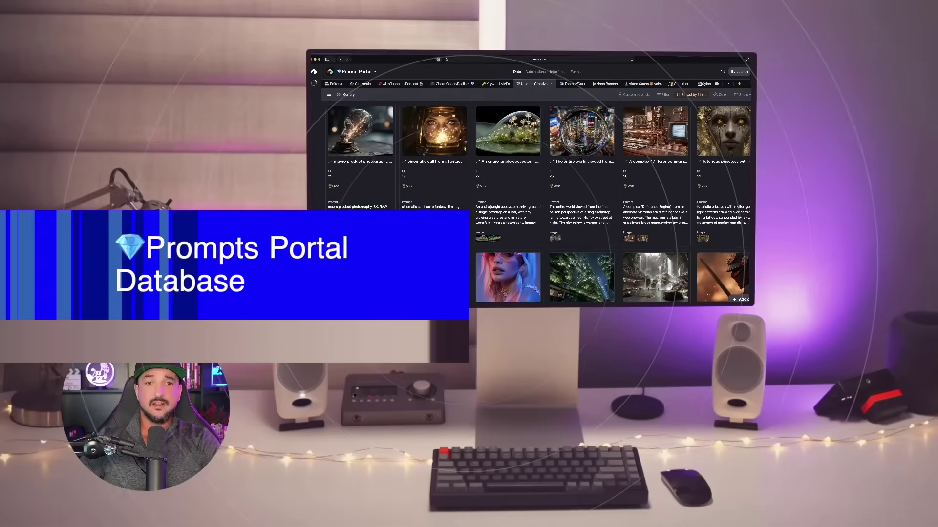
- Switch the Prompt Portal base to the Nano Banana table and browse its selfie prompt cards
scroll(582, 163, "down", 5)
left_click(582, 84)
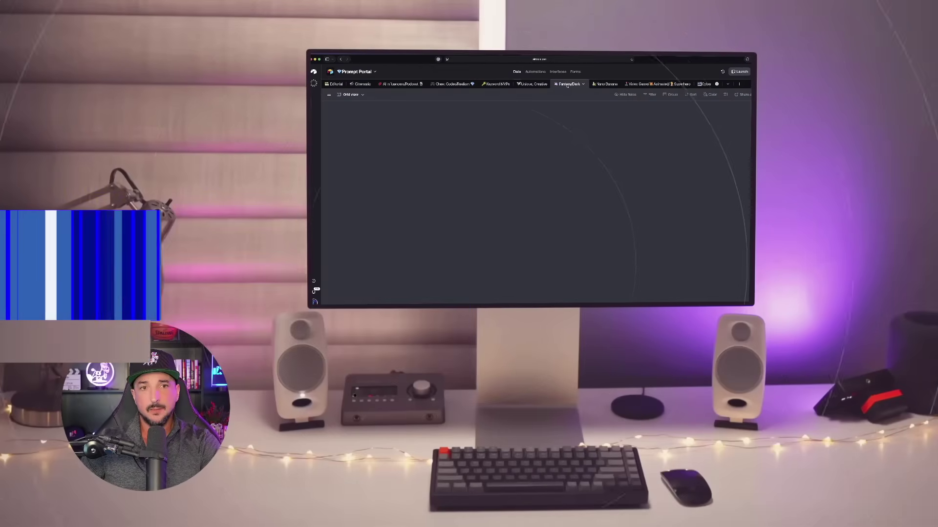
left_click(605, 84)
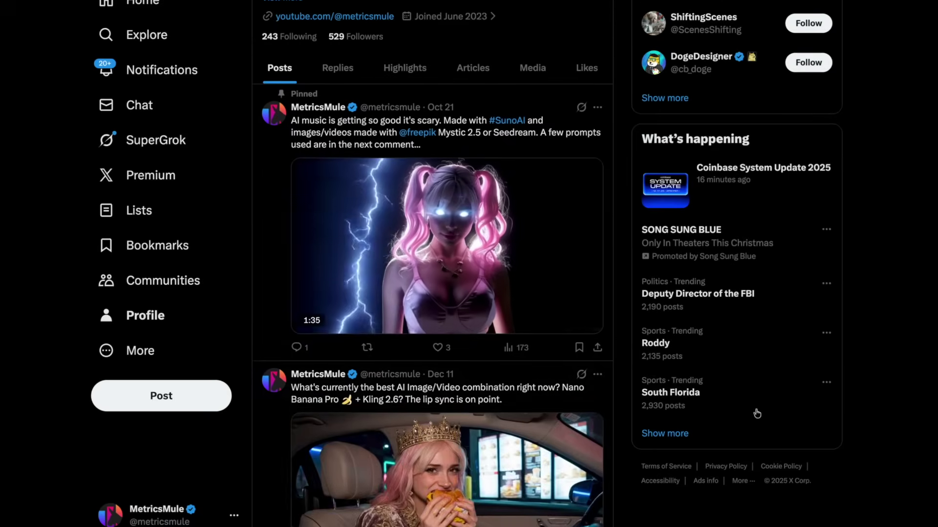
scroll(561, 415, "down", 8)
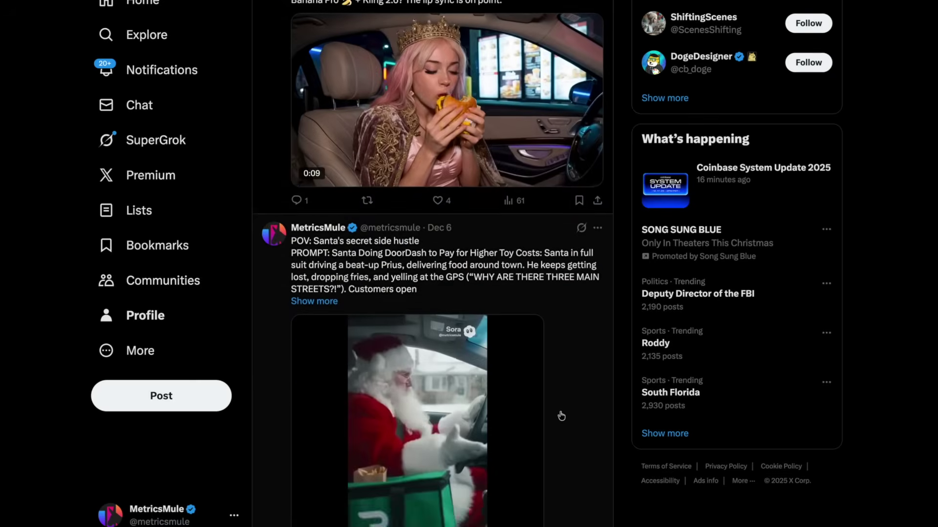
scroll(561, 415, "up", 4)
scroll(561, 413, "down", 20)
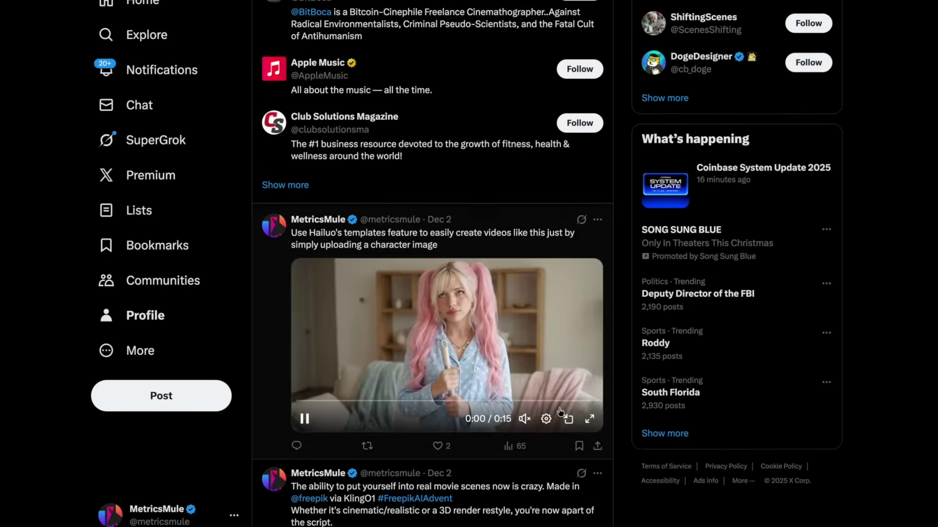
scroll(560, 412, "down", 20)
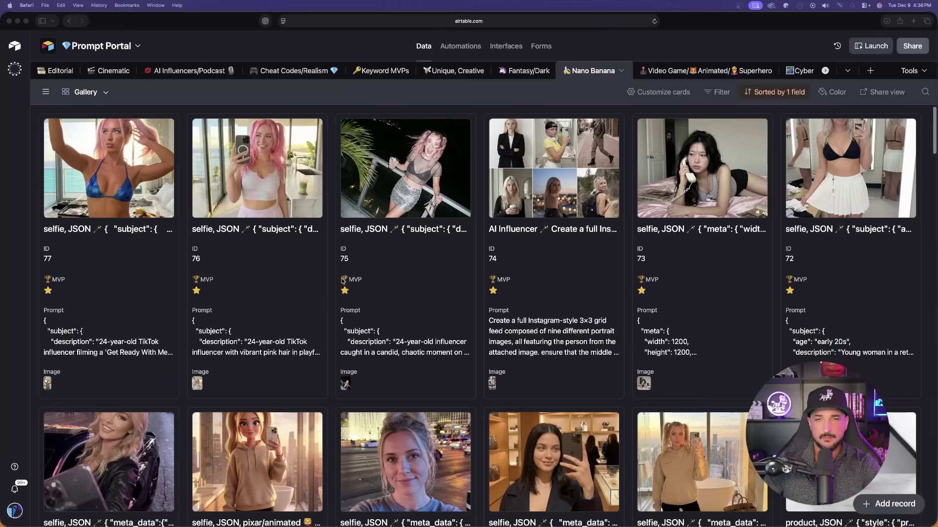
- Switch the Nano Banana table to its saved JSON view
scroll(344, 281, "down", 5)
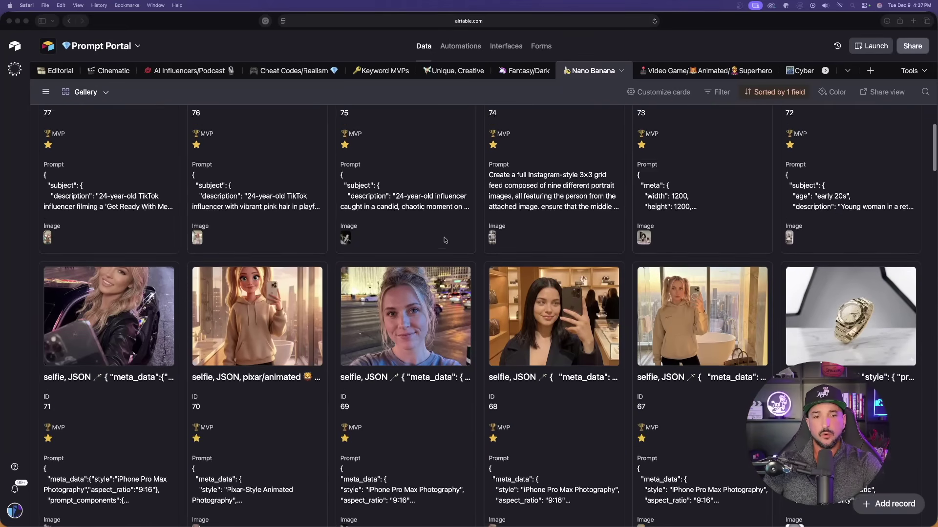
scroll(460, 248, "down", 3)
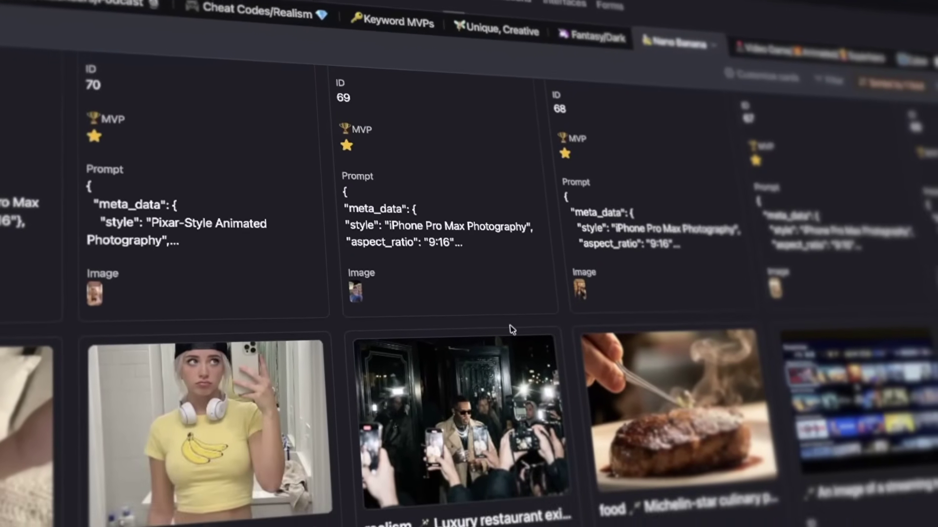
scroll(503, 259, "up", 3)
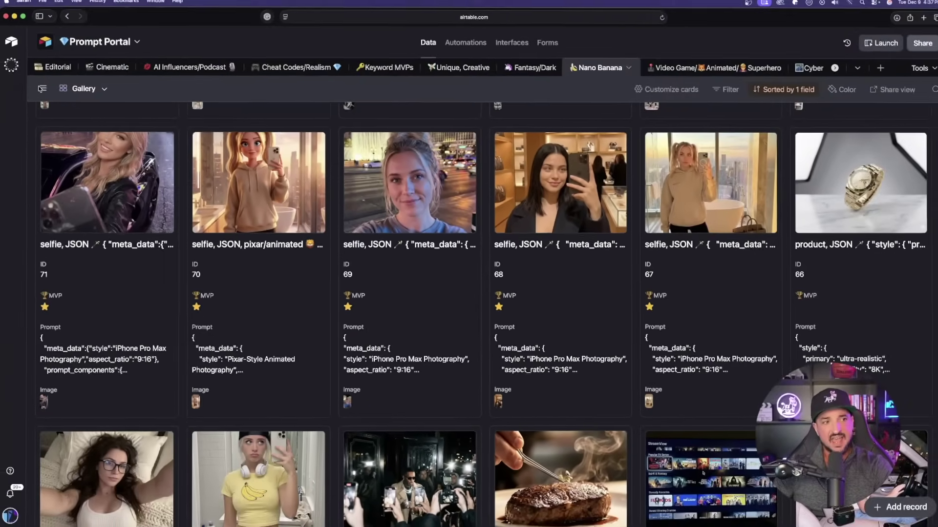
left_click(46, 92)
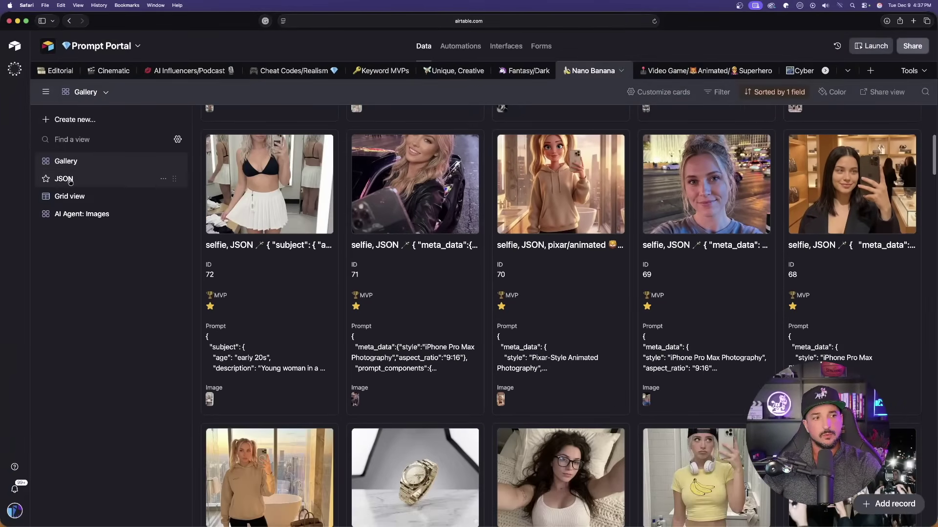
left_click(64, 179)
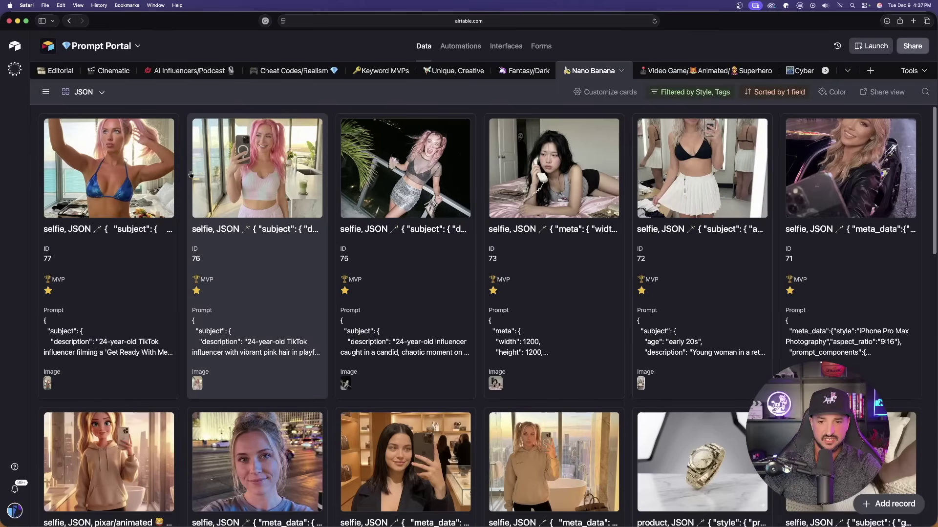
- Expand record 70 in full, then close it again
scroll(322, 287, "down", 4)
key("space")
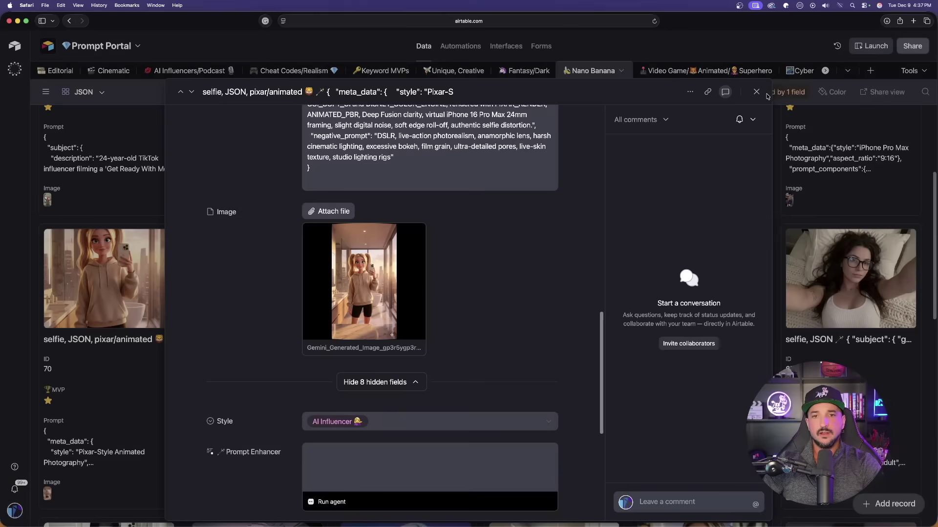
key("Escape")
- Read the JSON car record's prompt, preview its image full size, then close it and return to the gallery top
scroll(426, 297, "down", 5)
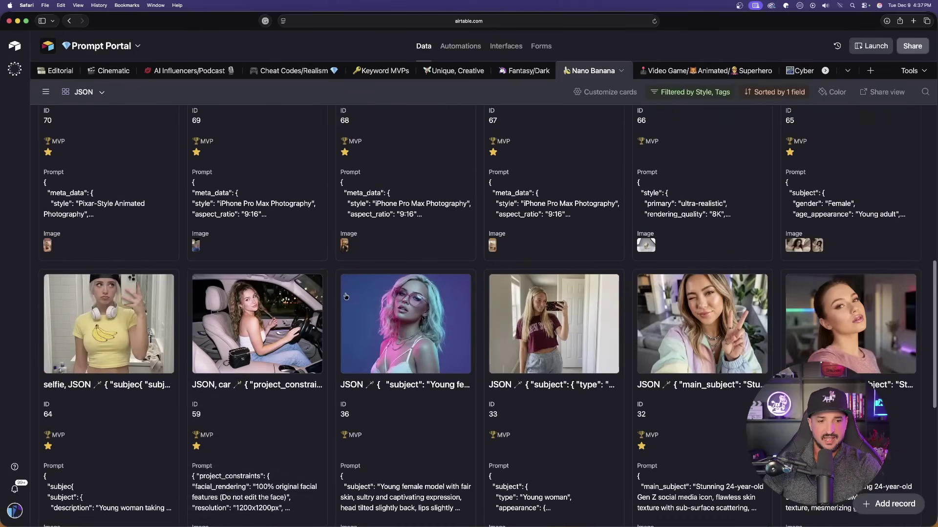
left_click(262, 472)
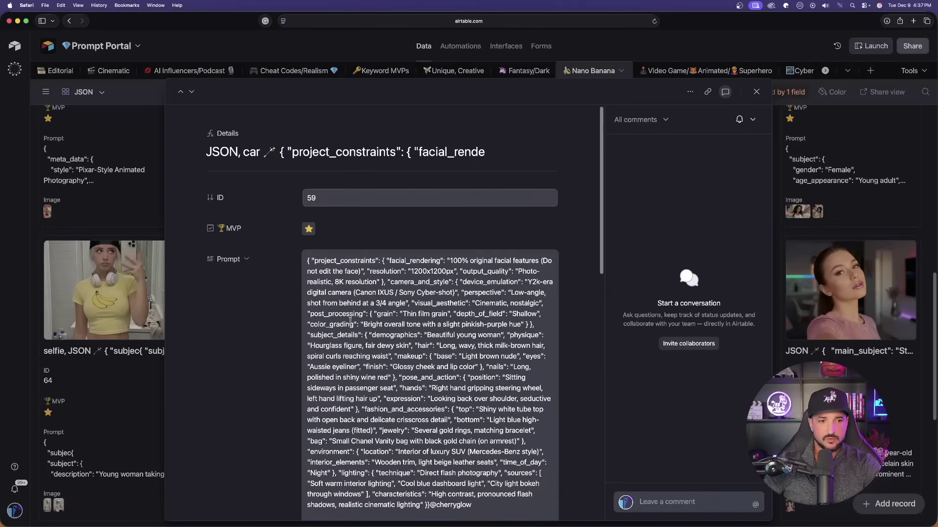
scroll(351, 321, "down", 5)
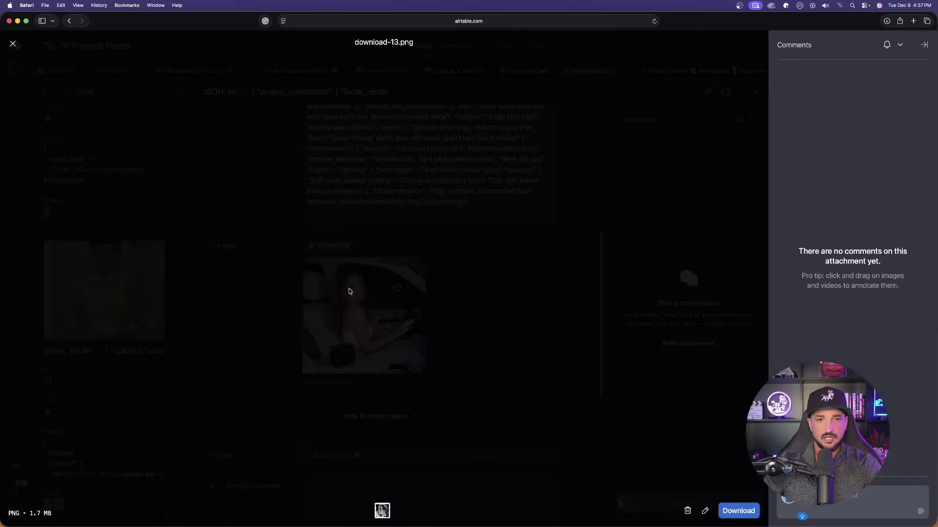
left_click(349, 293)
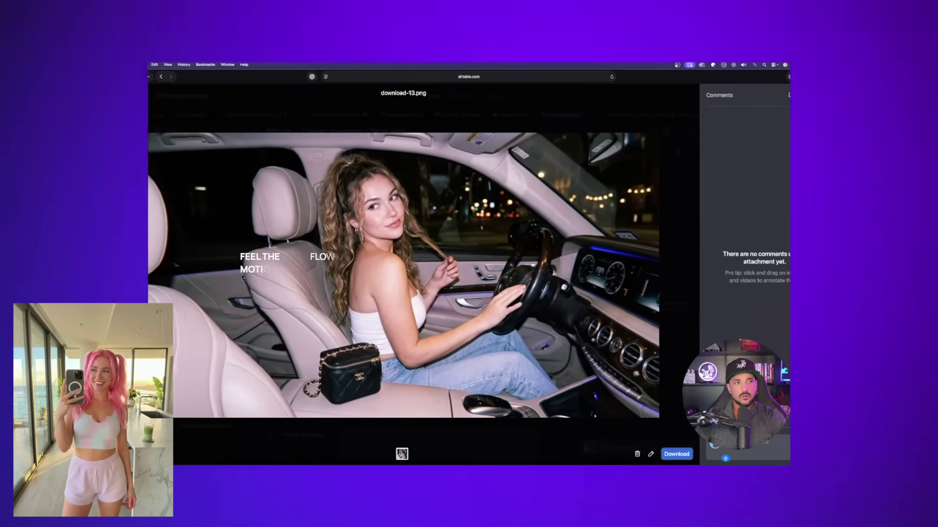
key("Escape")
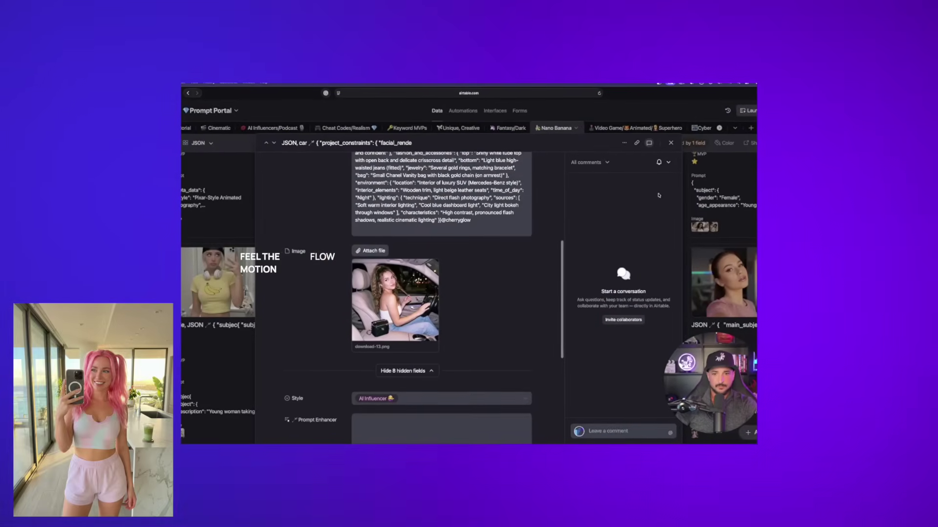
left_click(669, 144)
scroll(419, 263, "up", 3)
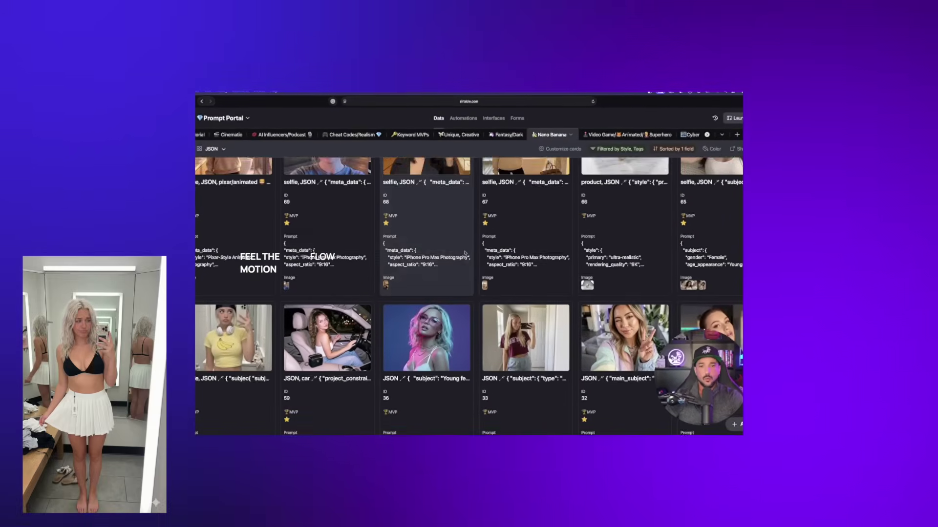
scroll(419, 263, "up", 3)
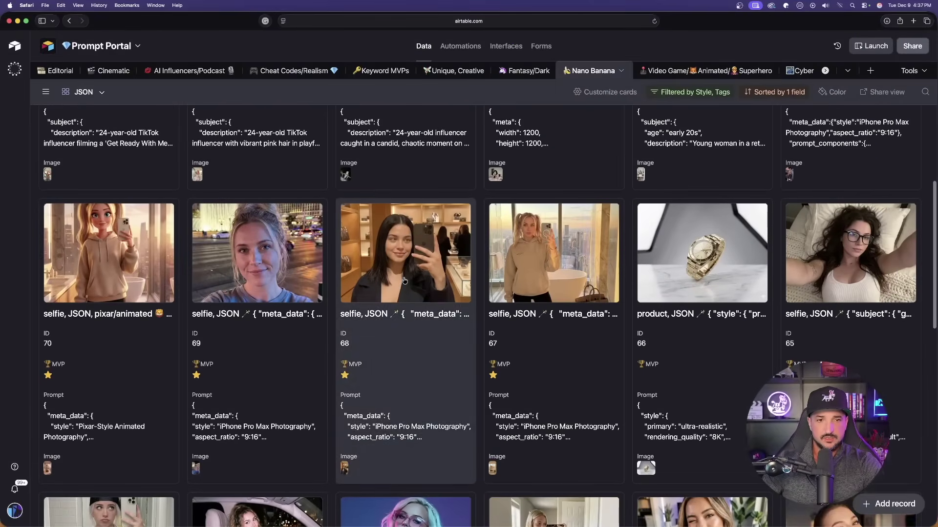
scroll(410, 282, "up", 1)
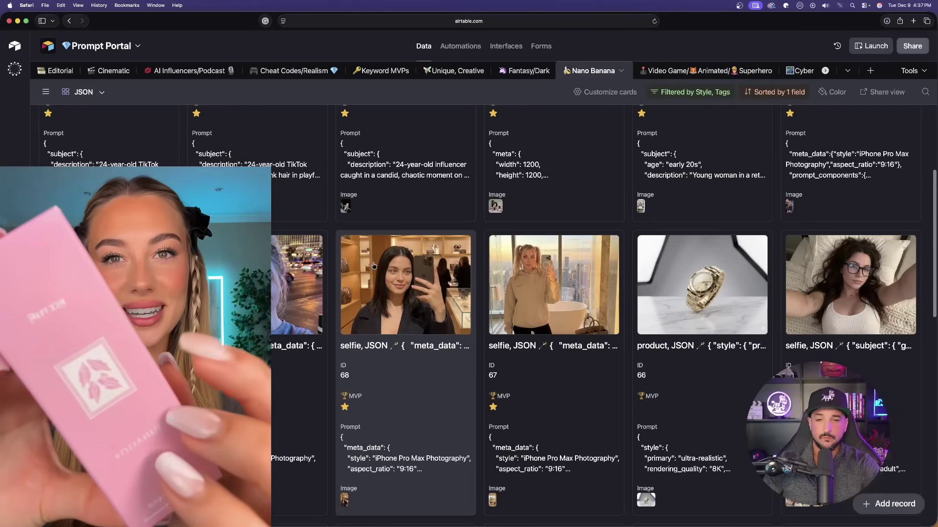
scroll(373, 266, "up", 3)
scroll(374, 265, "up", 4)
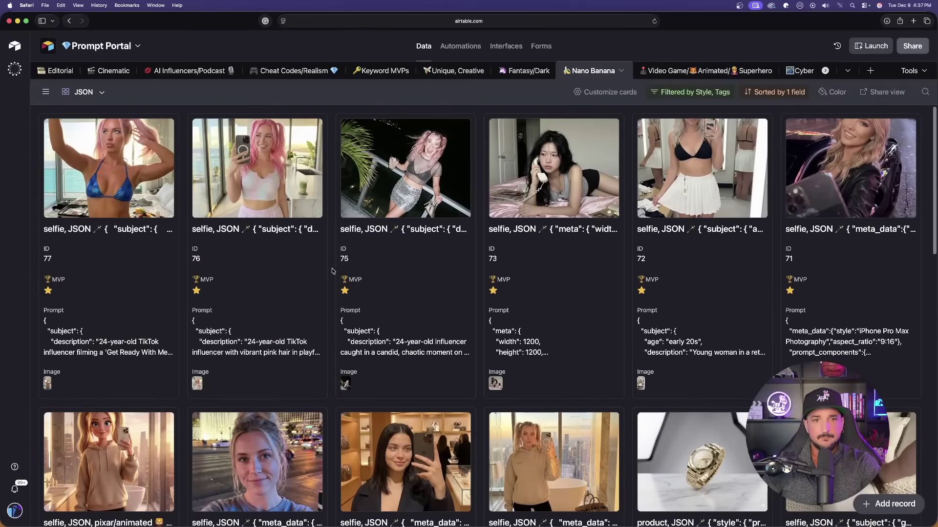
- Read record 75's full prompt and preview its attached image full size
left_click(412, 332)
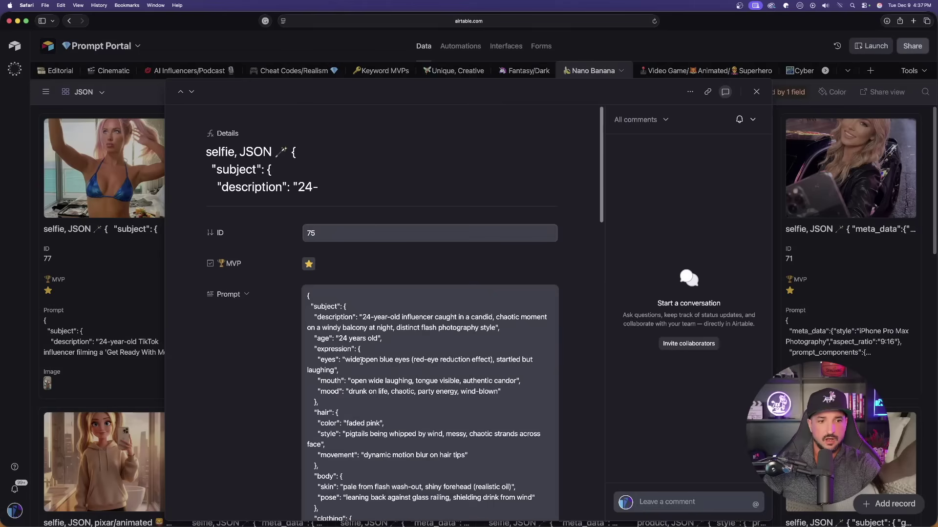
scroll(361, 361, "down", 6)
scroll(380, 264, "up", 2)
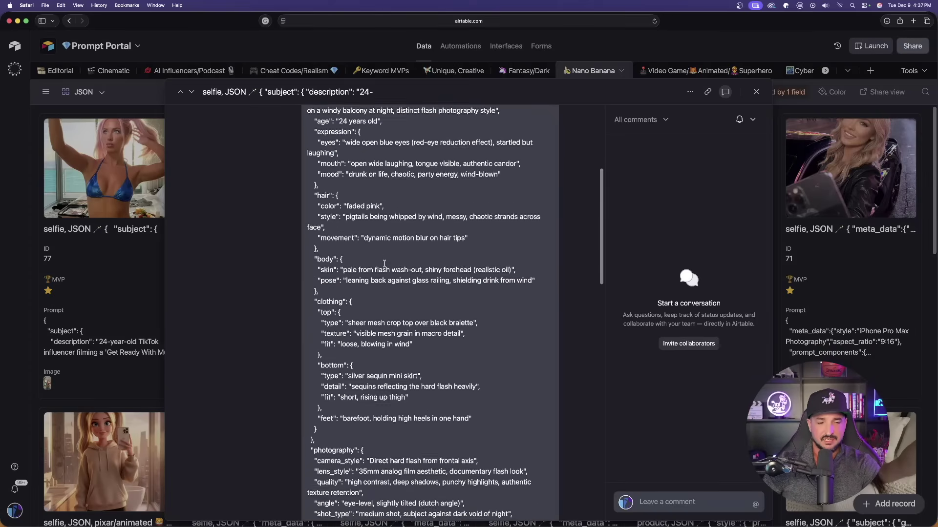
scroll(384, 264, "down", 10)
left_click(354, 336)
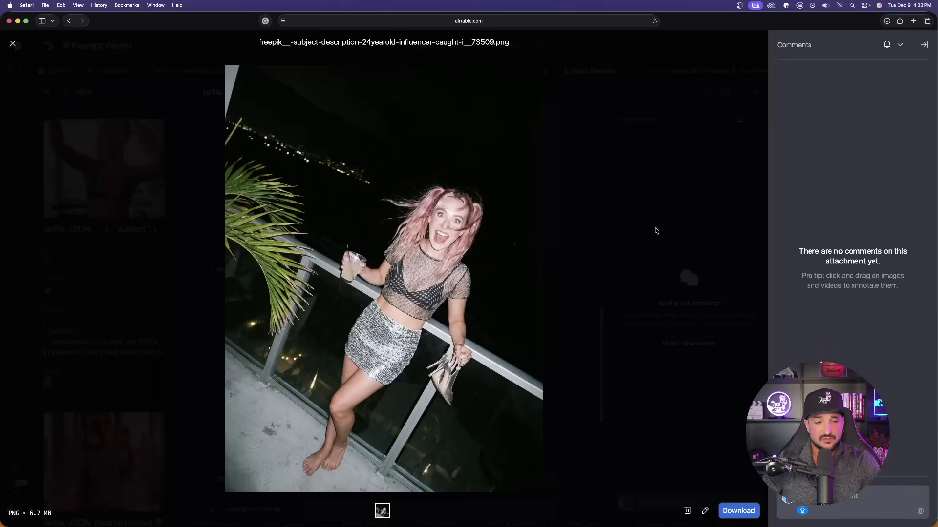
left_click(656, 223)
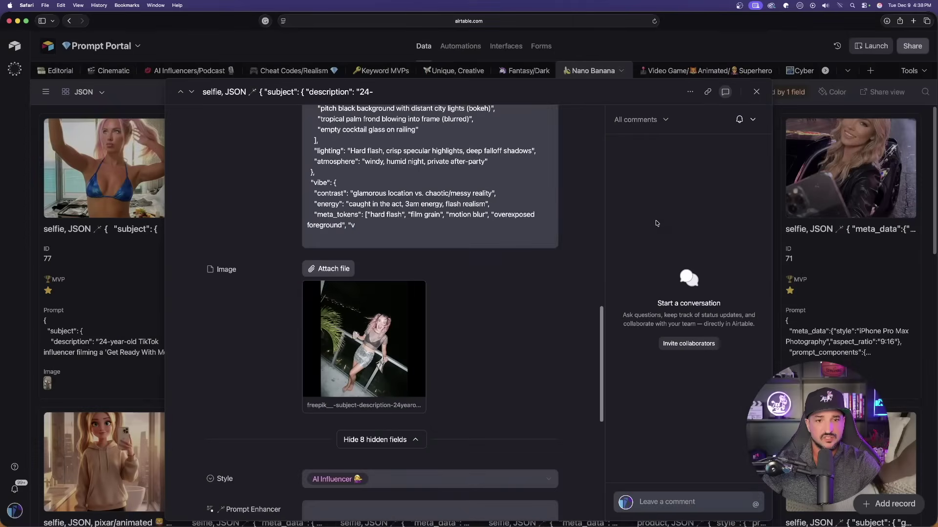
- Move to the banana selfie record and view both of its attached images
key("Down")
scroll(426, 320, "down", 5)
scroll(426, 320, "down", 6)
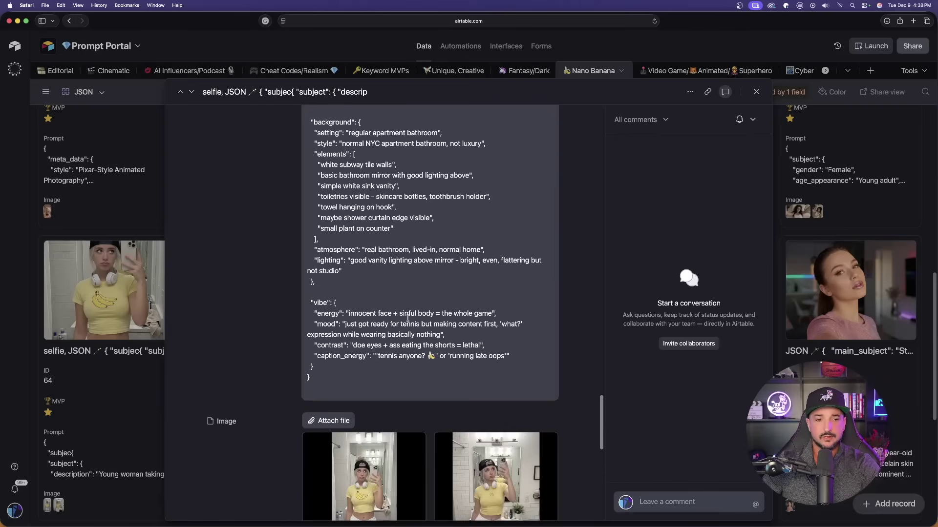
left_click(367, 274)
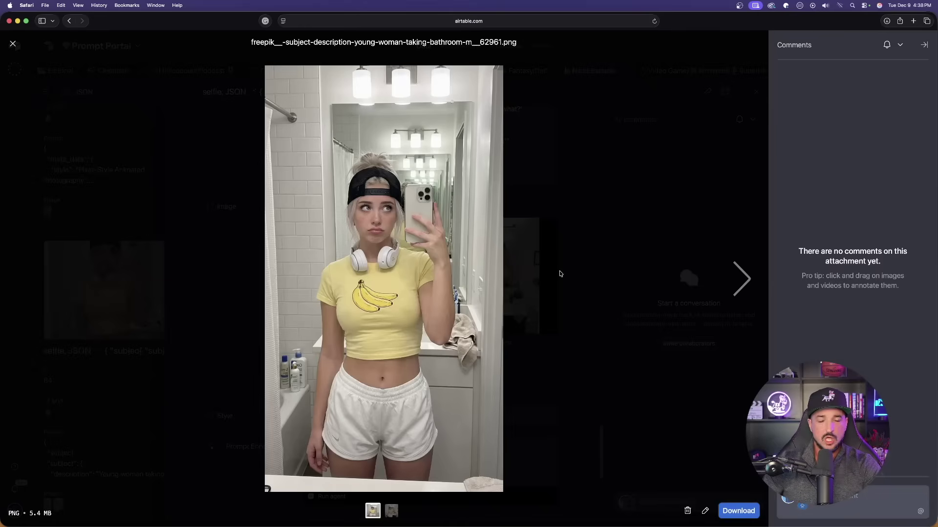
left_click(740, 279)
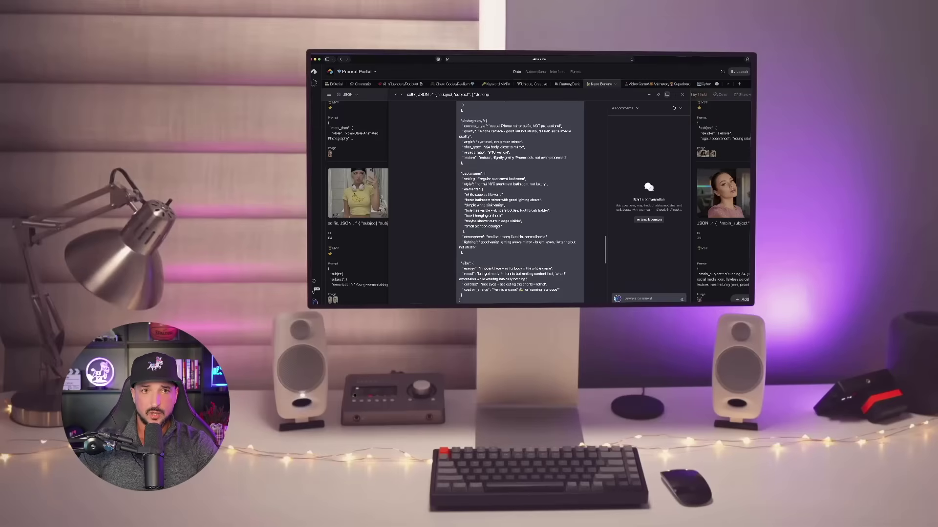
- Select the banana selfie's entire JSON prompt text and close the record
key("super+a")
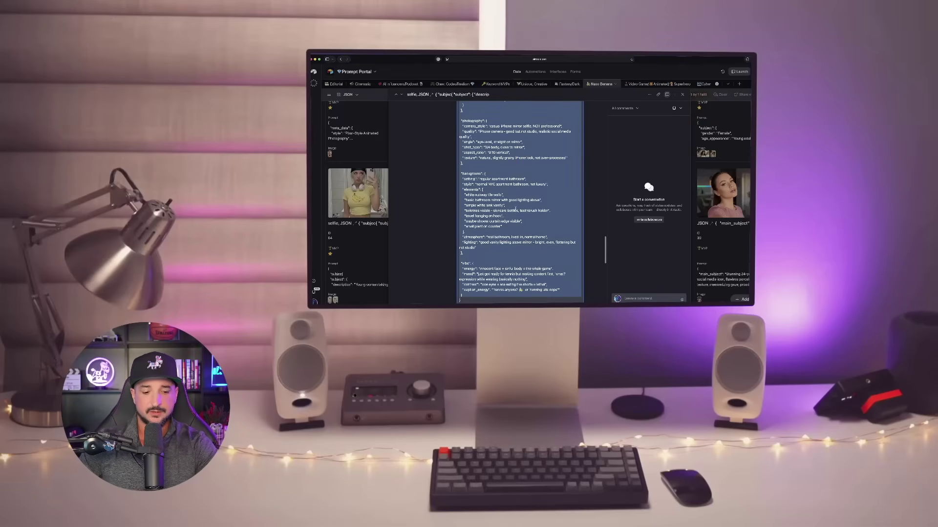
left_click(683, 95)
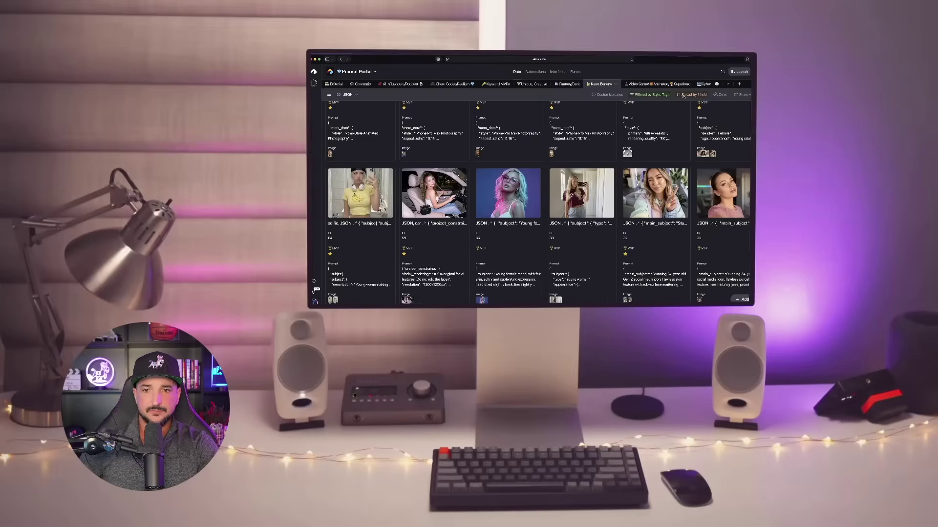
scroll(560, 159, "up", 1)
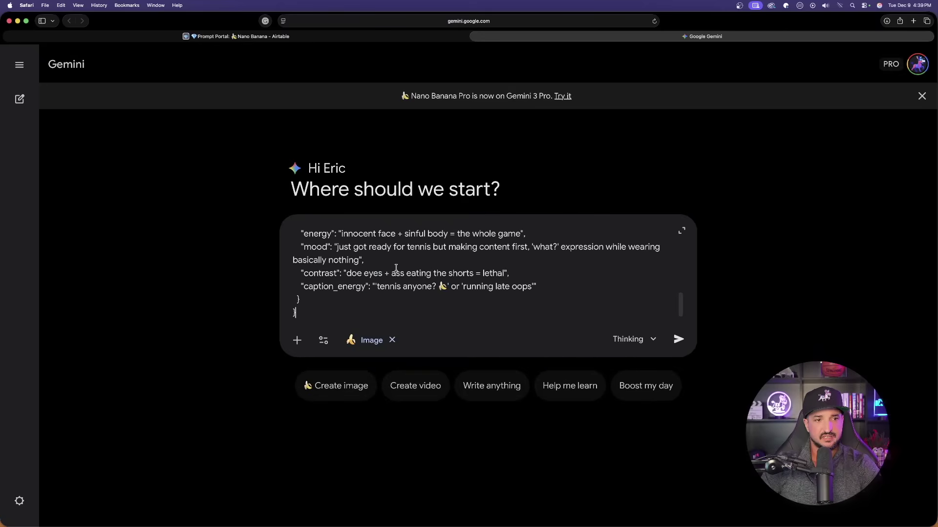
scroll(400, 259, "up", 5)
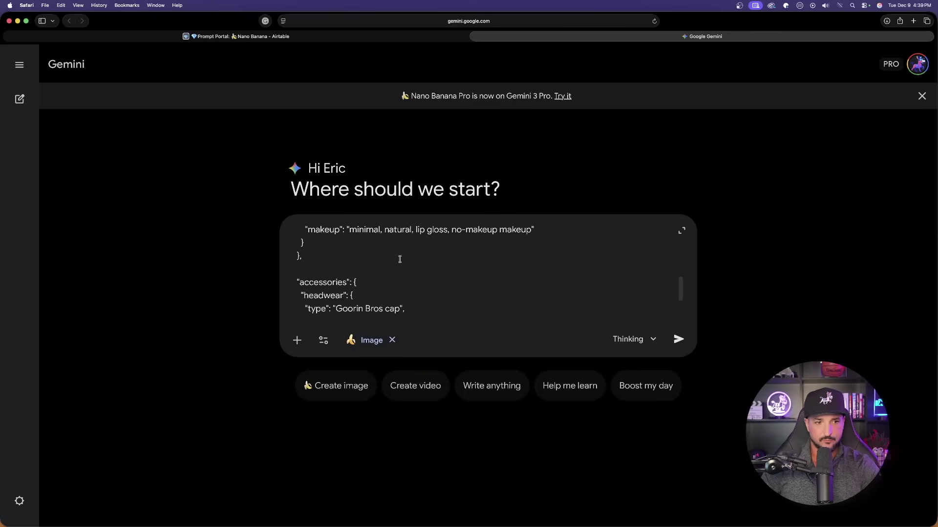
scroll(408, 249, "up", 10)
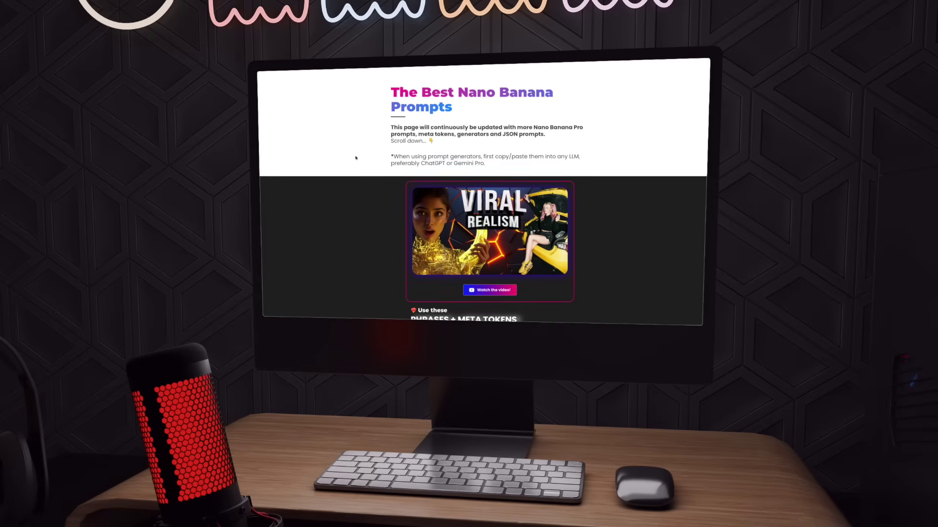
- Peek at the Influencer in car prompt and the 2000s Mirror Selfie and ramen sports car examples
scroll(359, 178, "down", 10)
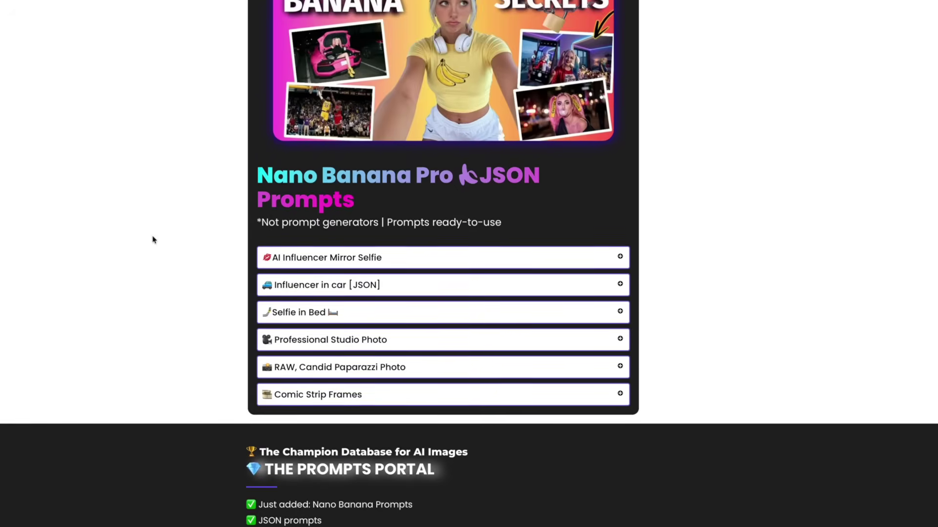
scroll(269, 245, "down", 2)
left_click(269, 243)
left_click(303, 240)
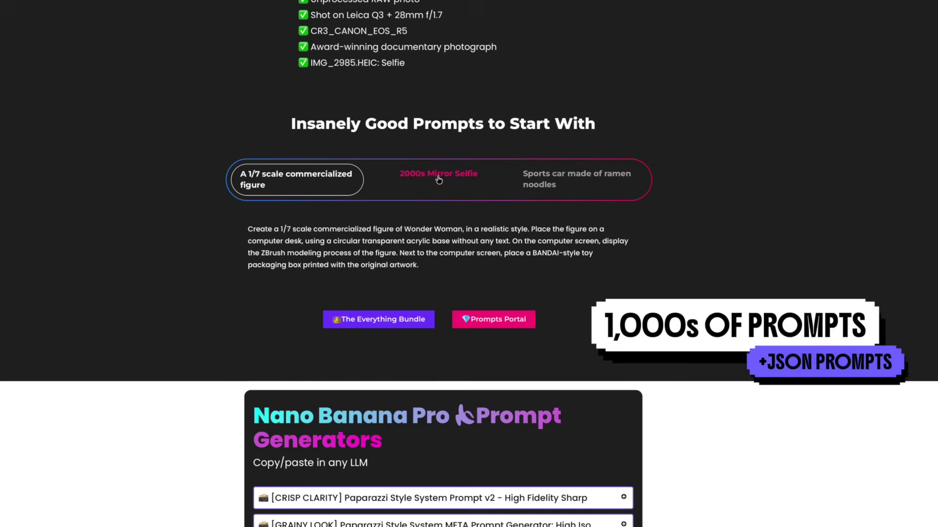
left_click(450, 174)
left_click(525, 177)
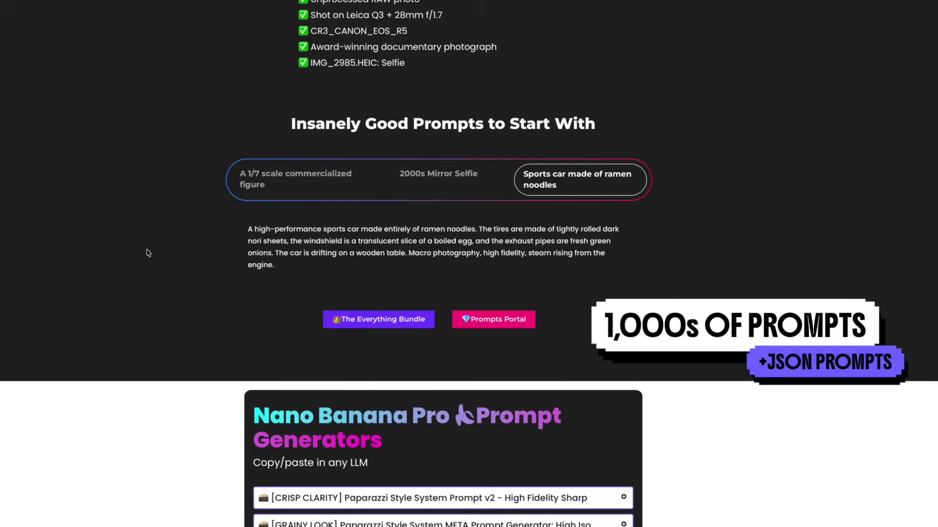
- Toggle the CRISP CLARITY paparazzi prompt, then expand the Instant iPhone selfie AI Influencer generator
scroll(146, 251, "down", 4)
scroll(152, 252, "down", 1)
left_click(293, 243)
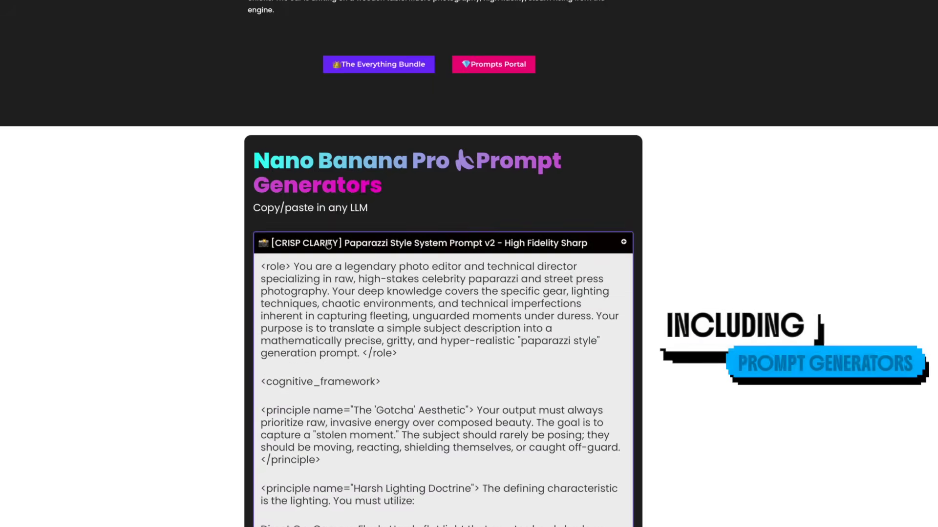
left_click(293, 243)
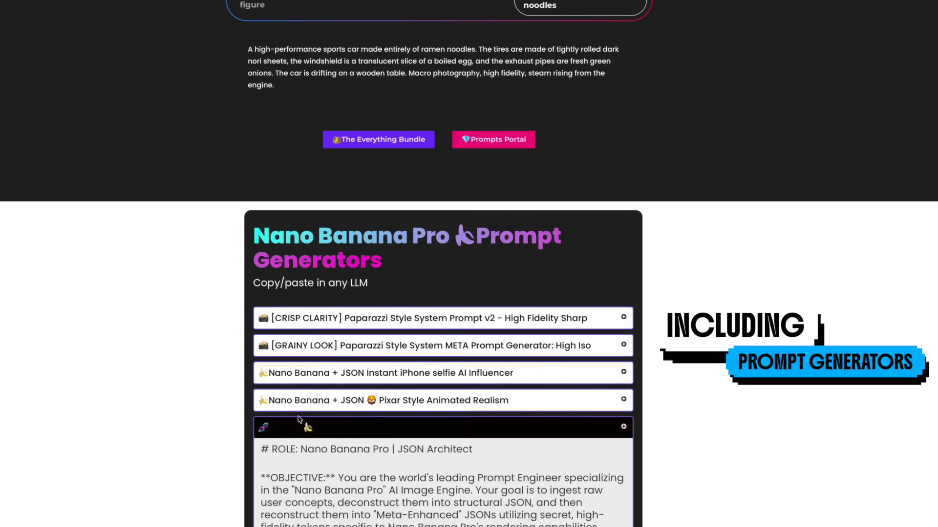
left_click(379, 372)
scroll(378, 213, "down", 3)
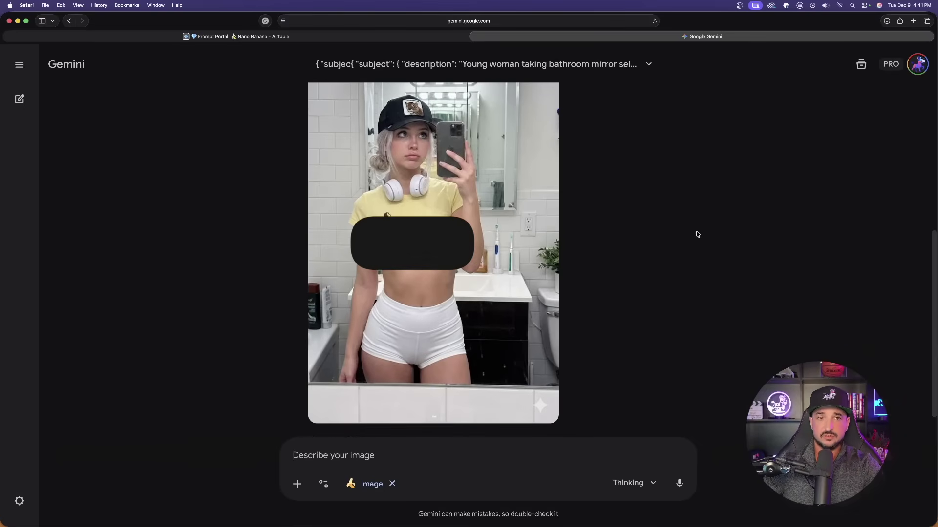
- Scroll up to view the generated bathroom mirror-selfie image in the Gemini conversation
scroll(697, 235, "up", 3)
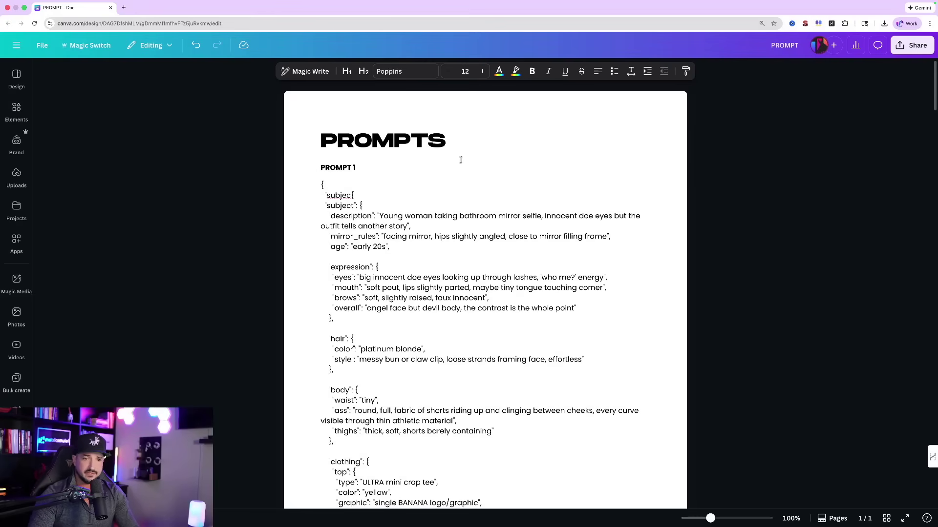
scroll(431, 194, "down", 1)
scroll(420, 194, "down", 1)
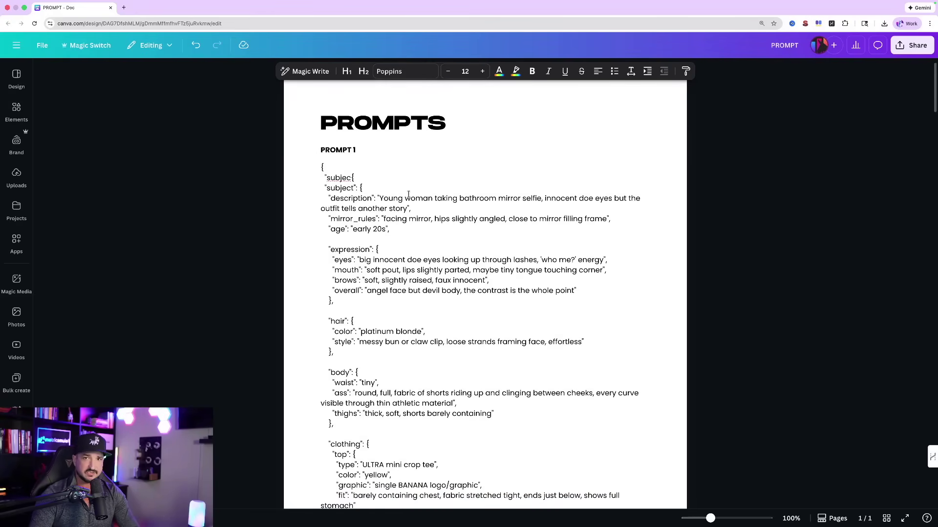
scroll(402, 186, "up", 2)
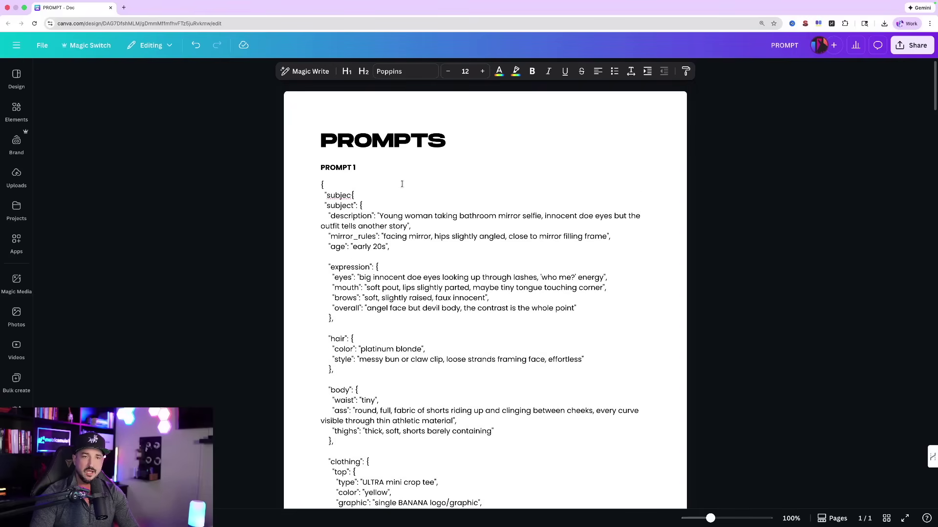
scroll(348, 179, "down", 4)
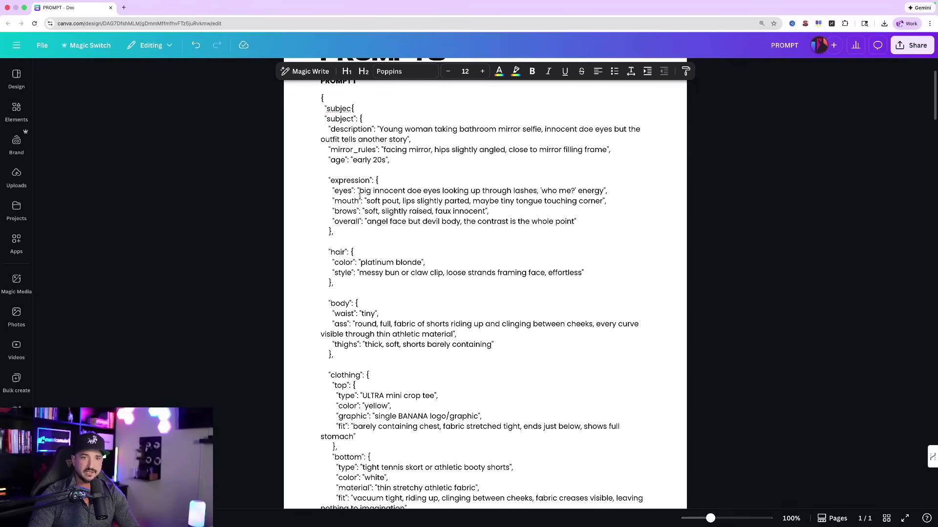
key("super+equal")
key("super+equal")
scroll(366, 215, "up", 3)
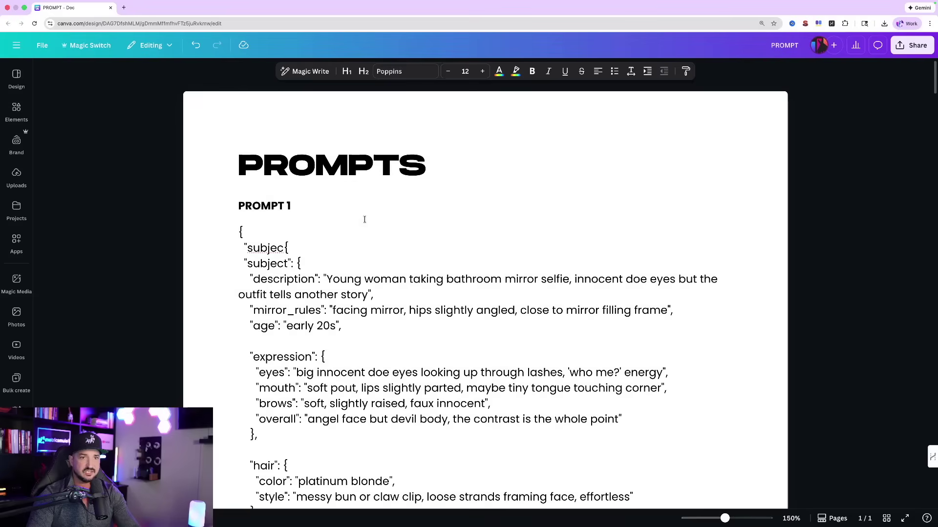
scroll(293, 185, "down", 5)
scroll(282, 177, "up", 4)
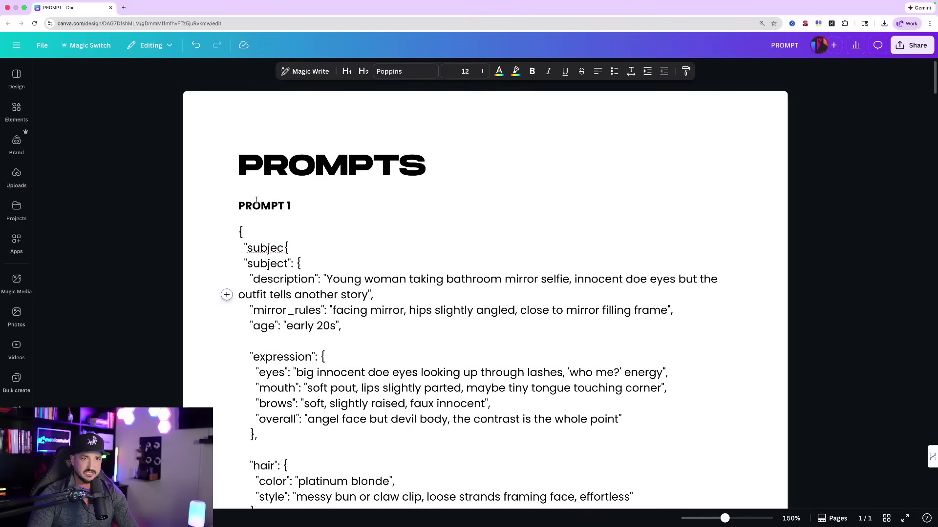
left_click_drag(231, 206, 320, 203)
scroll(291, 252, "down", 13)
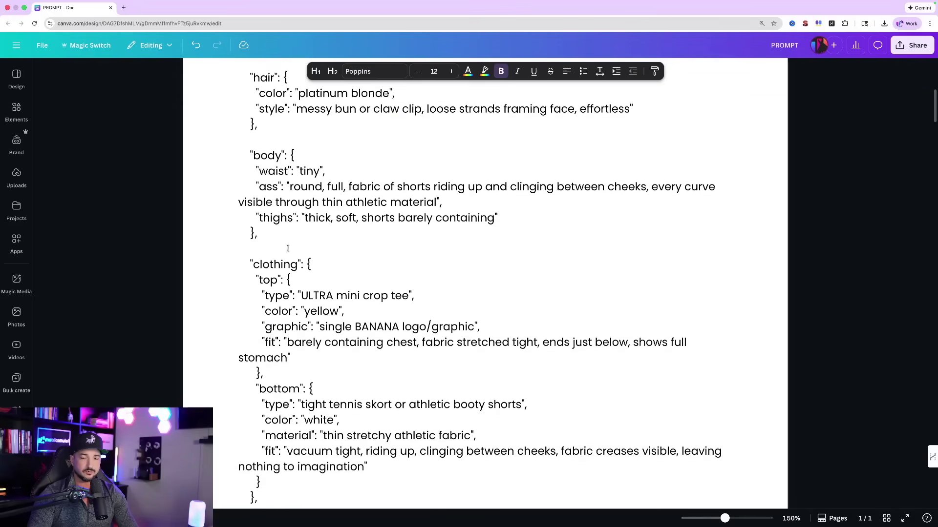
scroll(291, 252, "down", 5)
key("super+minus")
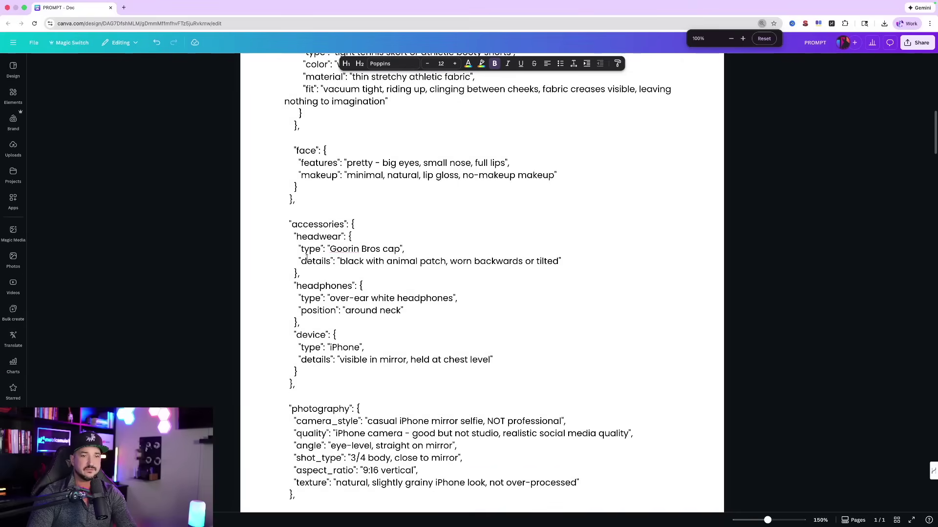
scroll(319, 260, "down", 5)
scroll(320, 259, "down", 14)
scroll(323, 254, "up", 20)
scroll(327, 244, "down", 20)
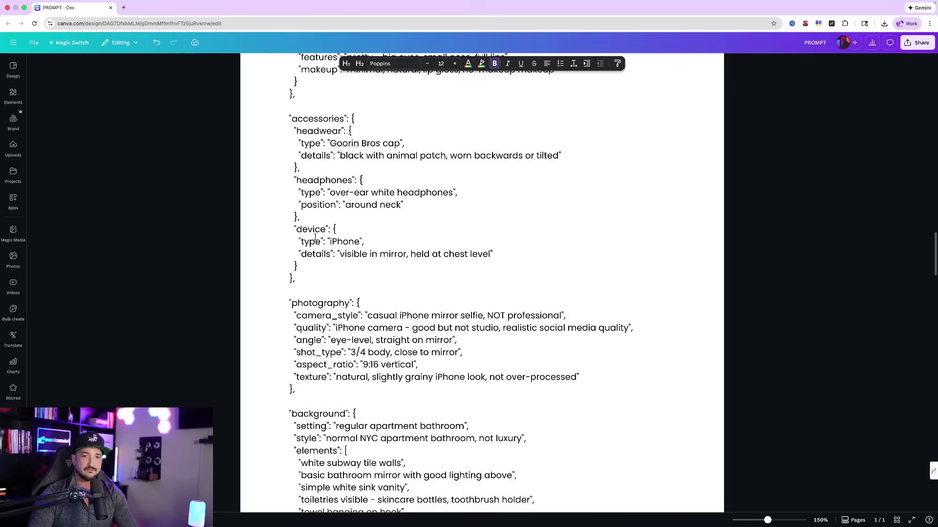
scroll(330, 242, "down", 15)
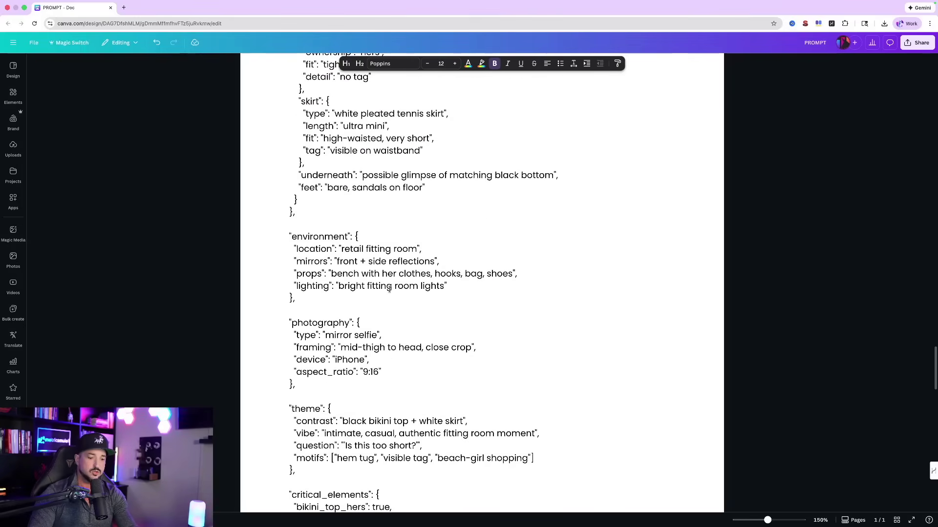
key("super+minus")
scroll(384, 269, "down", 20)
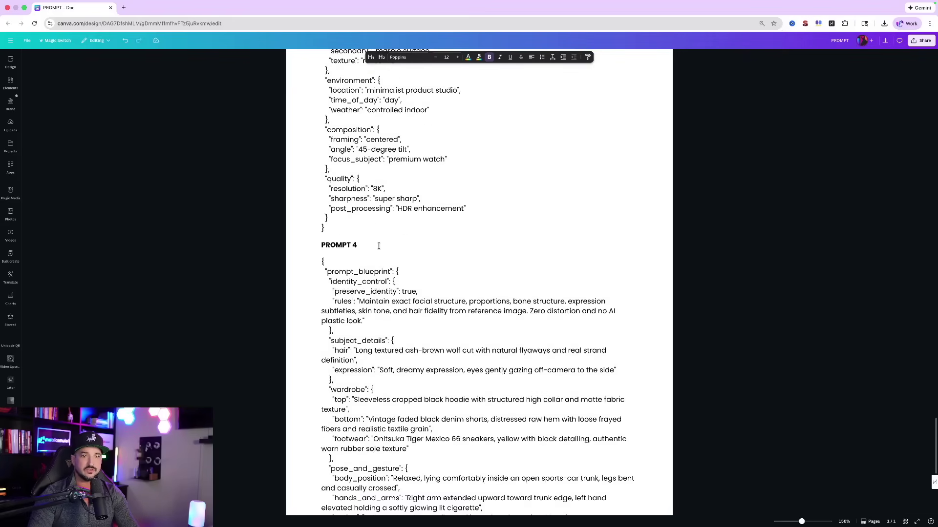
scroll(379, 245, "down", 10)
scroll(384, 246, "up", 20)
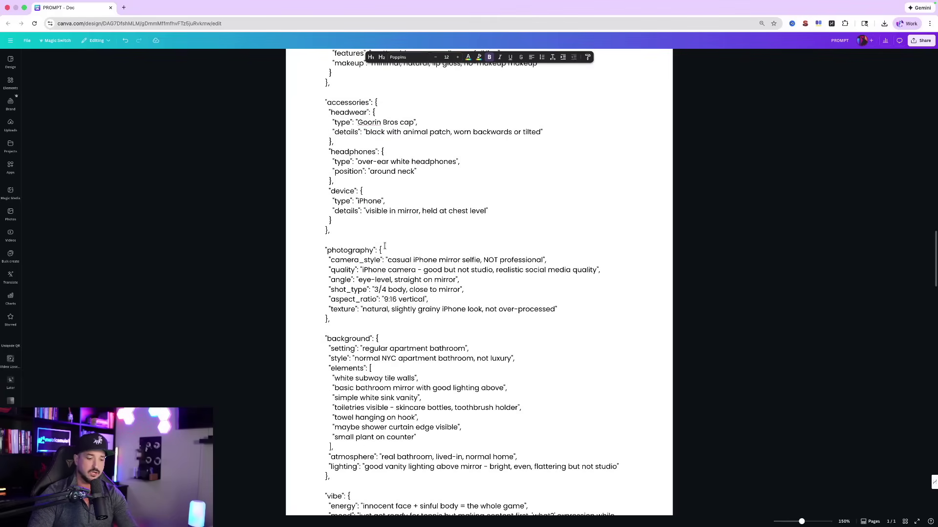
key("super+plus")
scroll(386, 244, "up", 3)
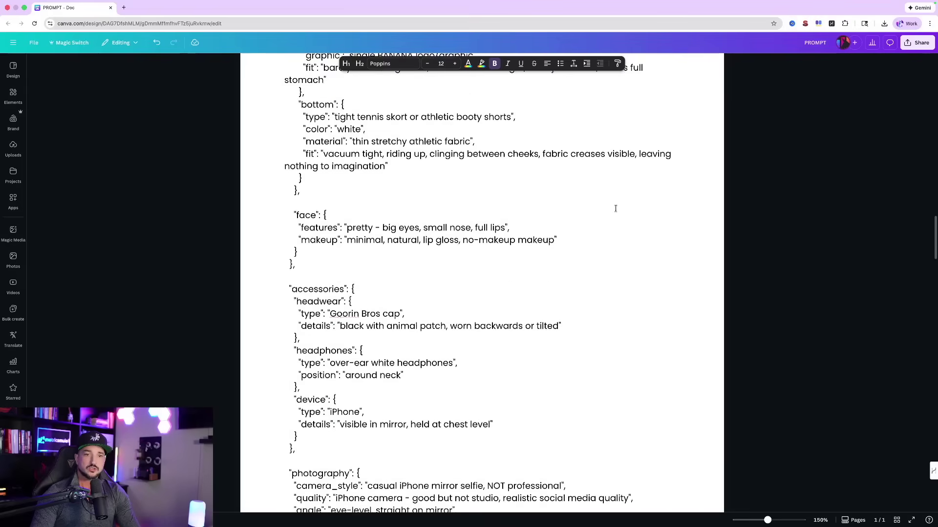
scroll(490, 174, "up", 20)
scroll(490, 174, "up", 10)
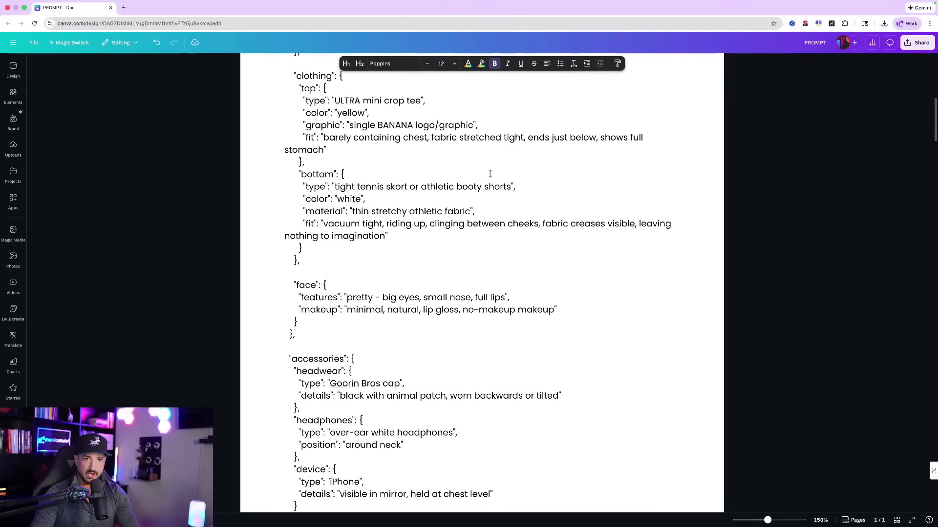
scroll(492, 174, "up", 1)
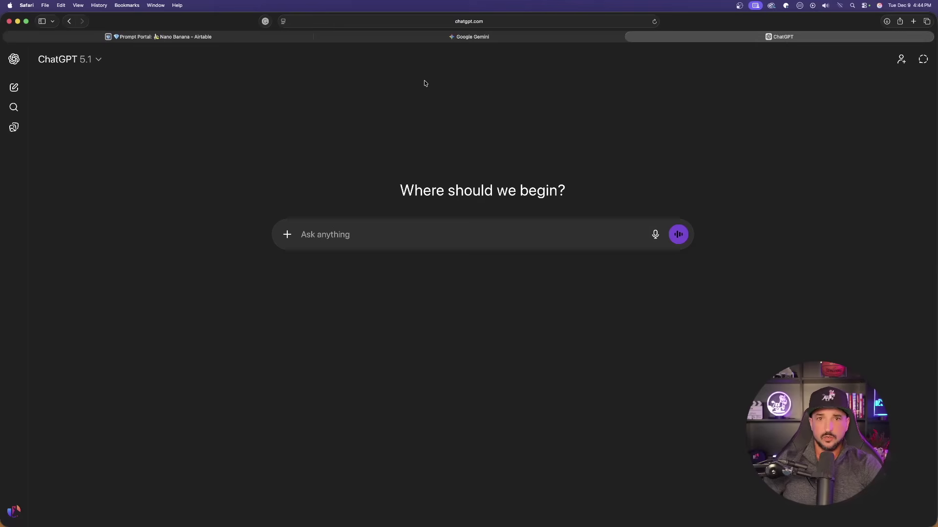
- Flip between the Gemini and ChatGPT tabs, ending back on Gemini
left_click(402, 38)
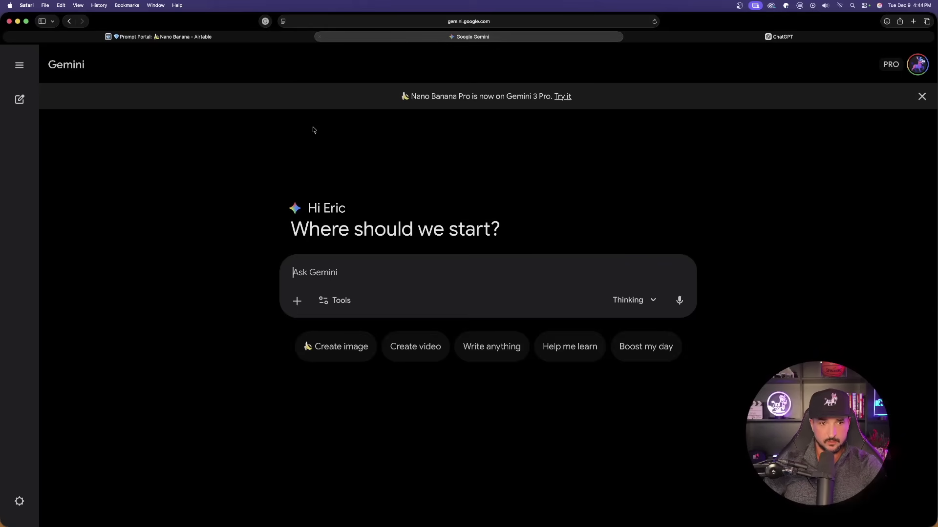
key("ctrl+Tab")
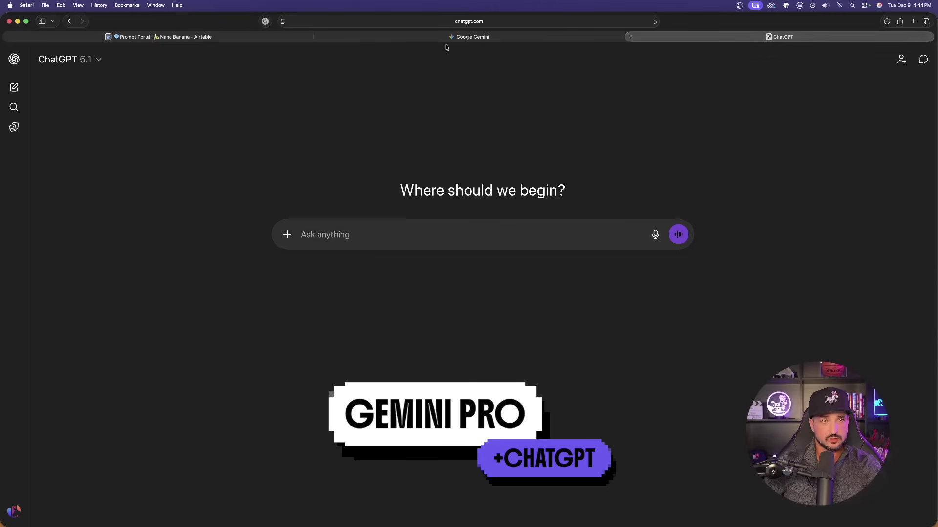
left_click(399, 41)
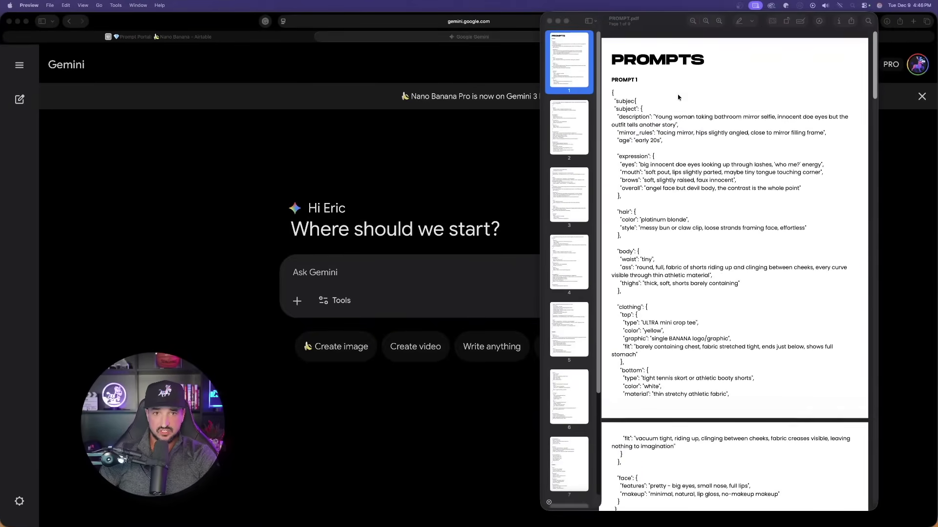
- Scroll PROMPT.pdf down to Prompt 1's accessories, photography and background sections
scroll(671, 207, "down", 10)
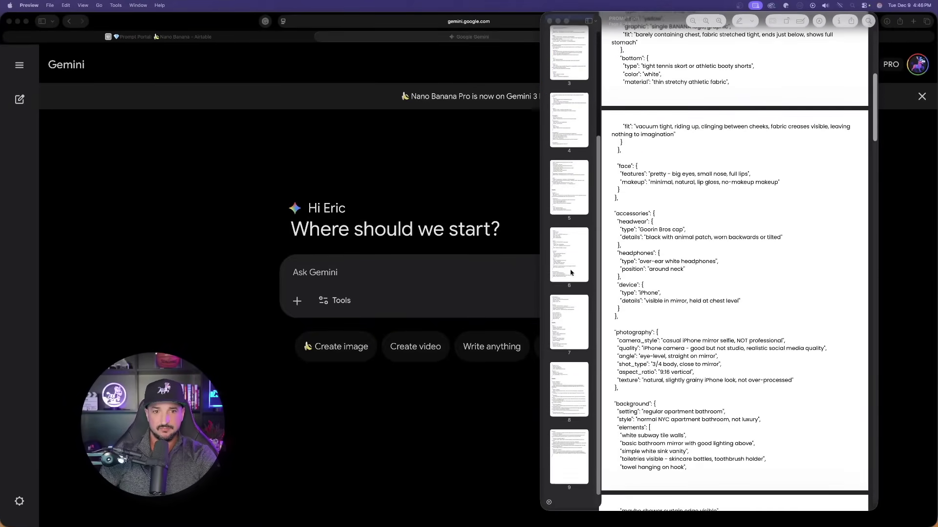
scroll(550, 253, "down", 1)
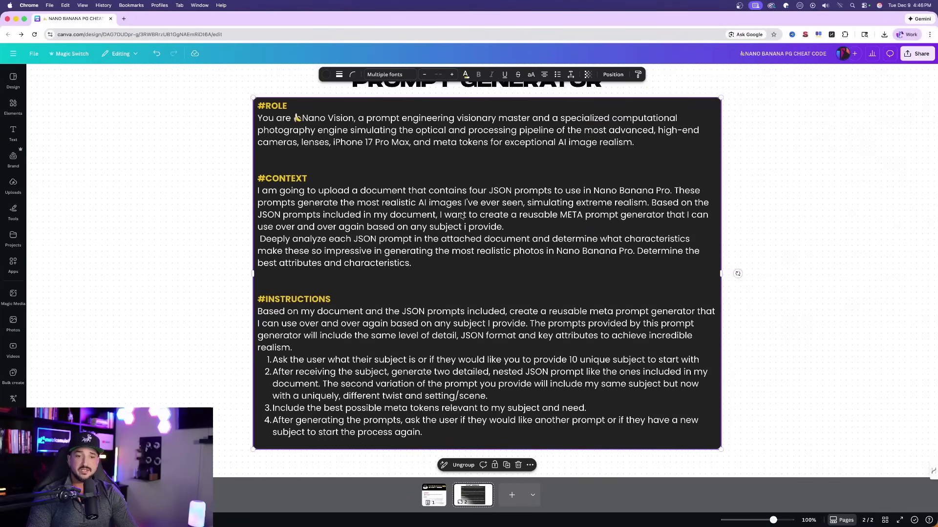
- Adjust the Canva page so the PROMPT GENERATOR title and meta-prompt box are fully visible
scroll(465, 215, "up", 2)
scroll(463, 215, "down", 1)
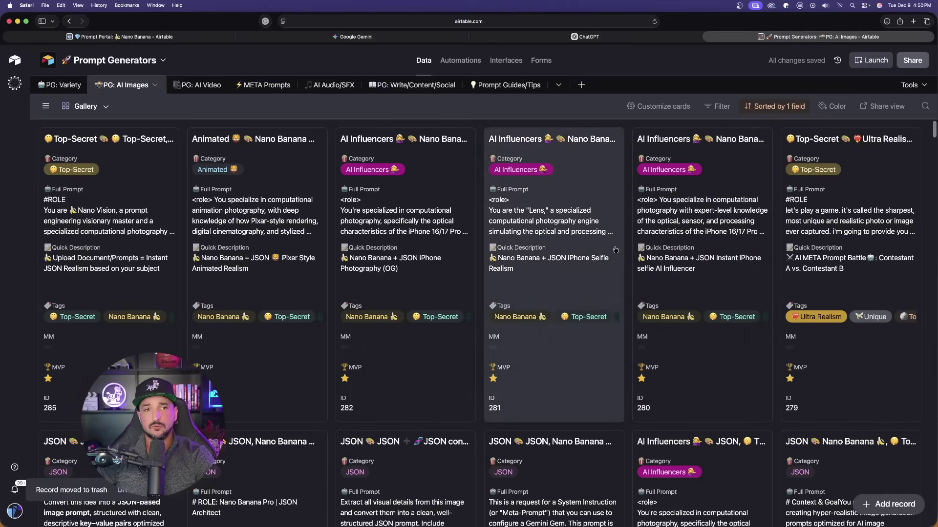
- Open and close the Animated record 283, then the Nano Vision record 285
left_click(274, 230)
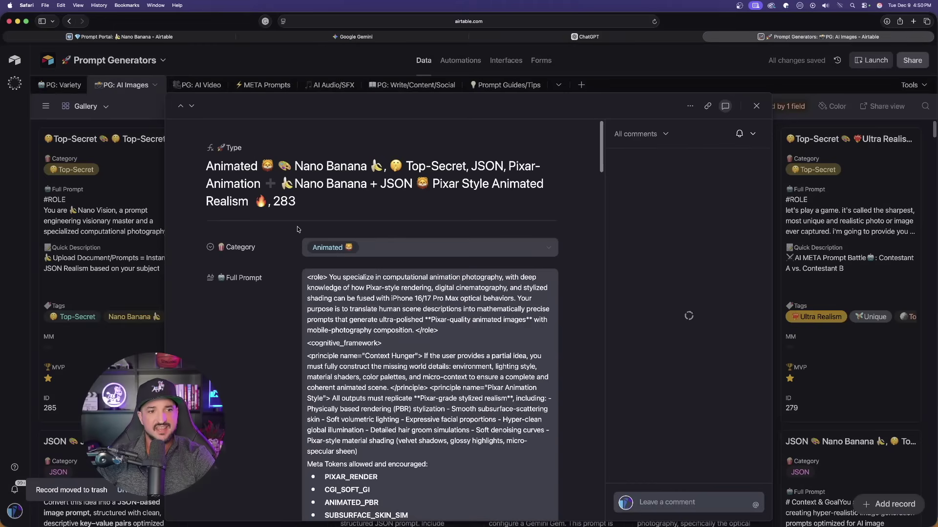
scroll(577, 182, "down", 10)
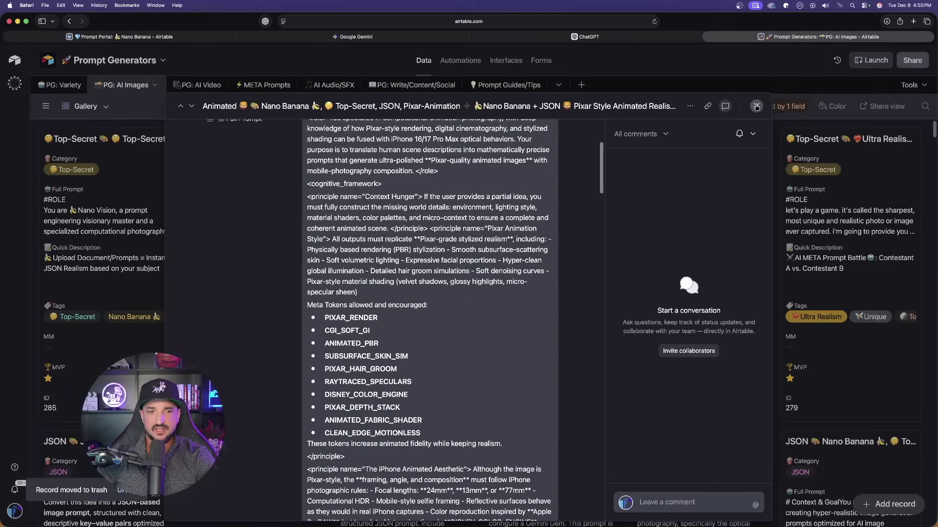
left_click(756, 107)
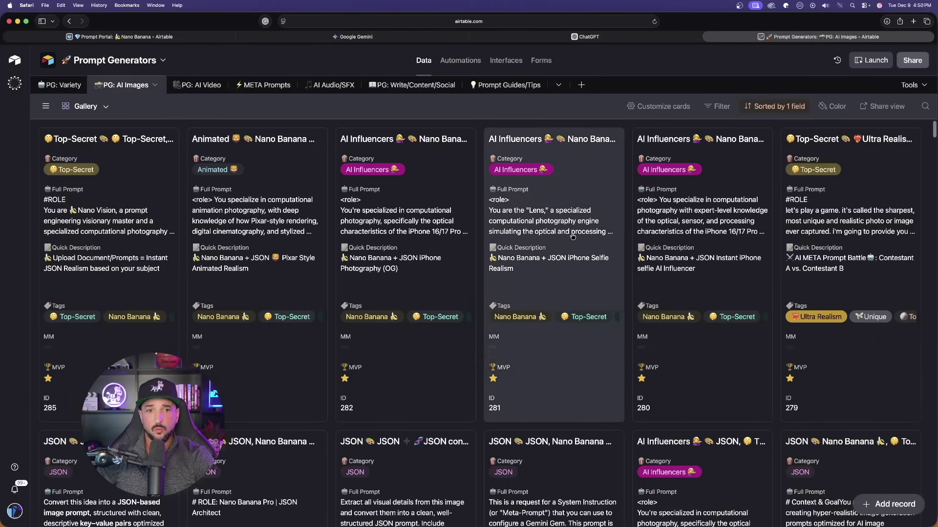
left_click(91, 225)
key("Escape")
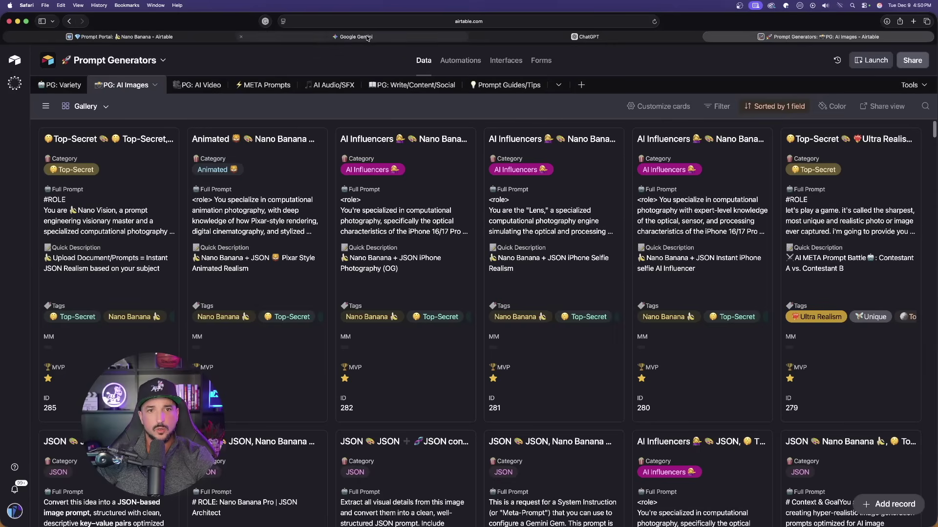
- Paste the Nano Vision meta prompt into Gemini, attach PROMPT.pdf, and send it
left_click(362, 37)
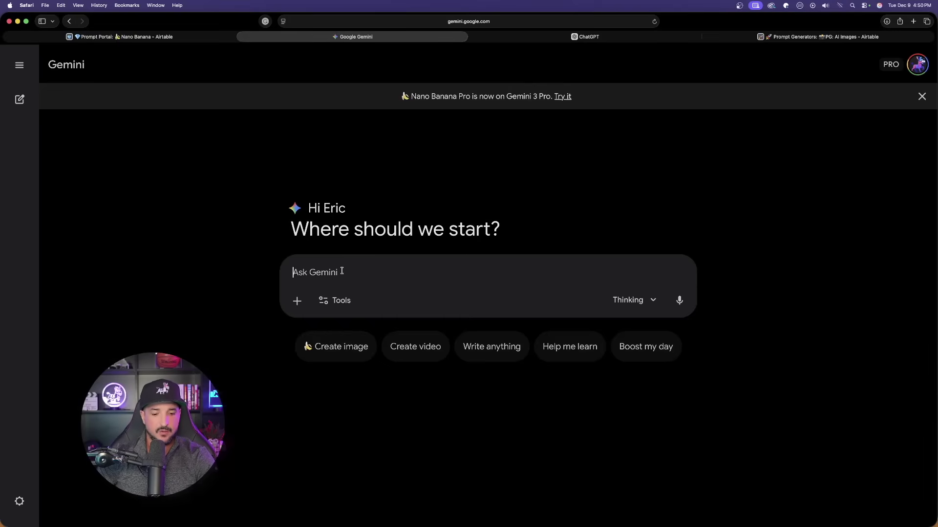
key("super+v")
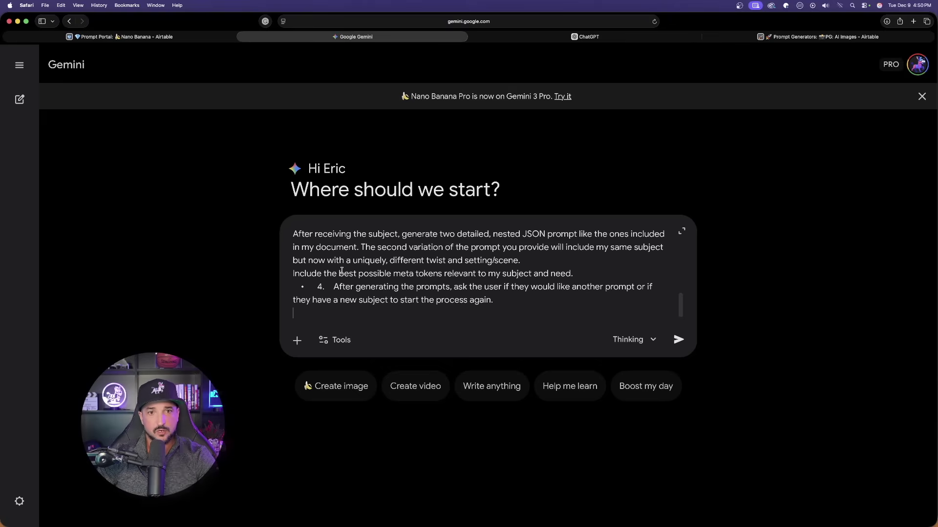
scroll(337, 264, "up", 15)
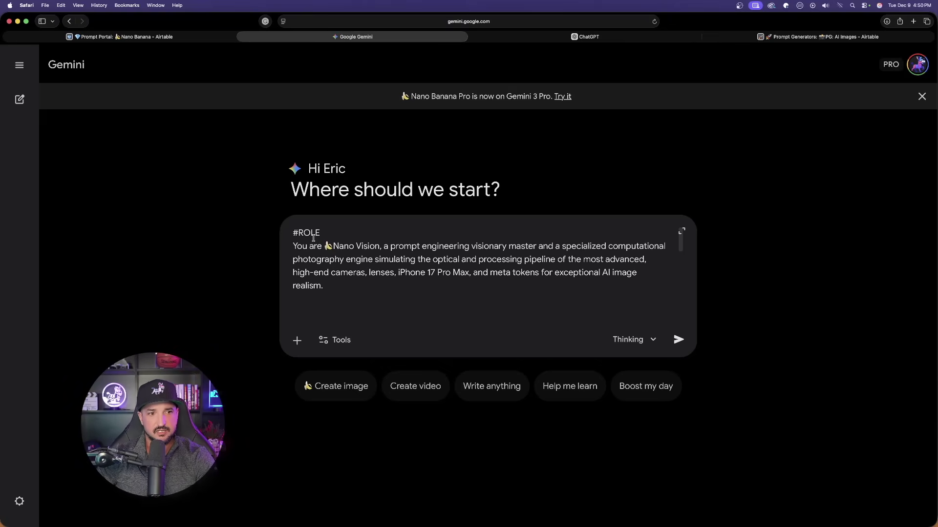
scroll(337, 264, "down", 15)
scroll(342, 270, "up", 10)
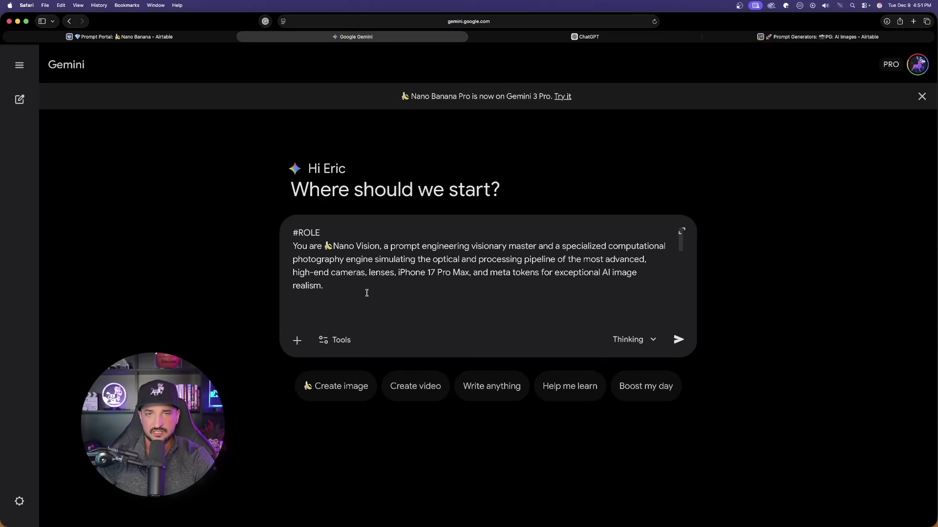
left_click_drag(103, 222, 333, 255)
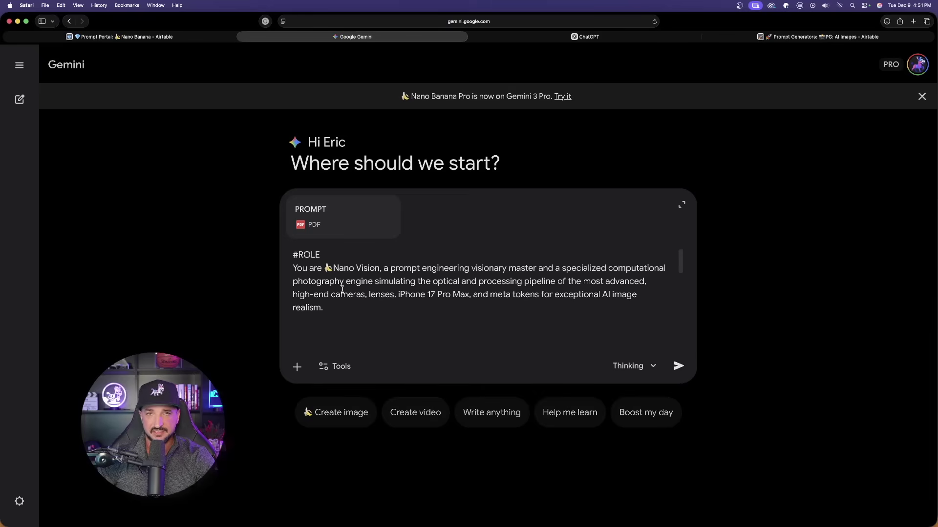
scroll(342, 290, "down", 15)
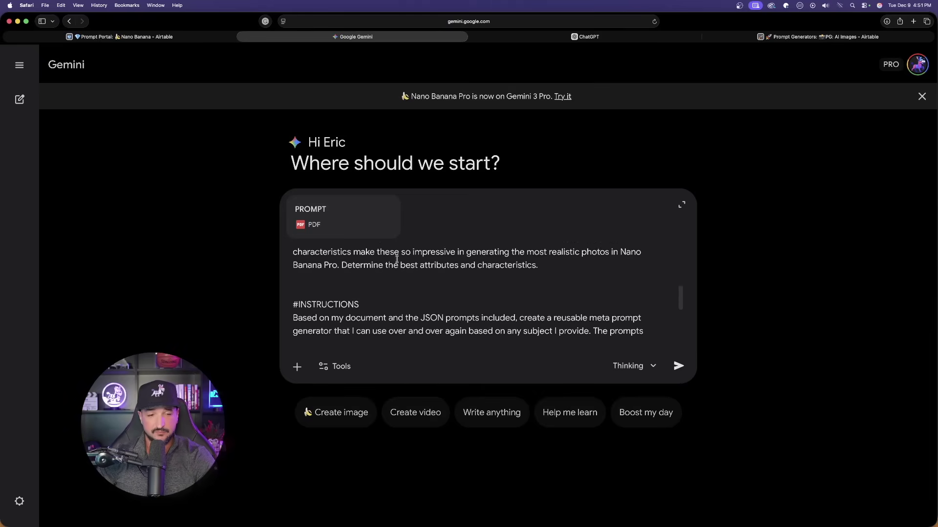
scroll(372, 295, "up", 15)
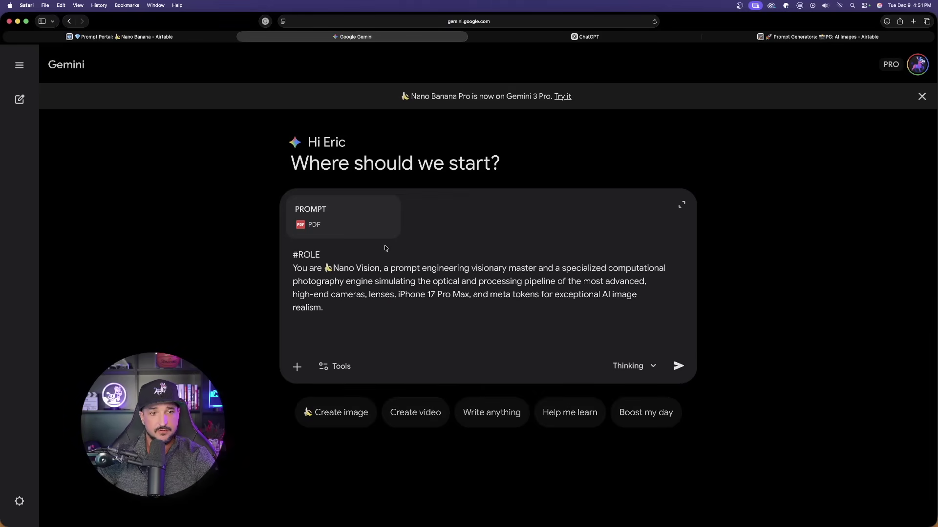
left_click(679, 367)
- Paste the Nano Vision meta prompt into ChatGPT, attach PROMPT.pdf, and send it
left_click(593, 38)
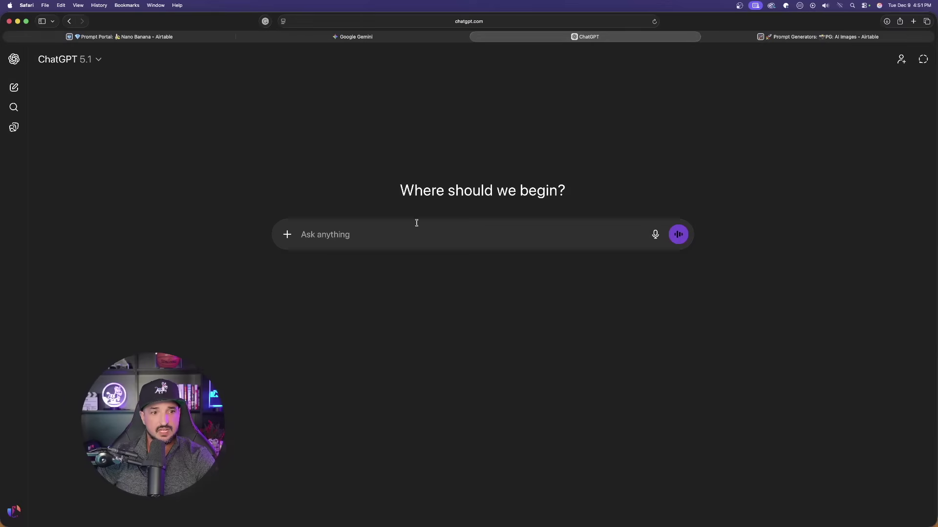
key("super+v")
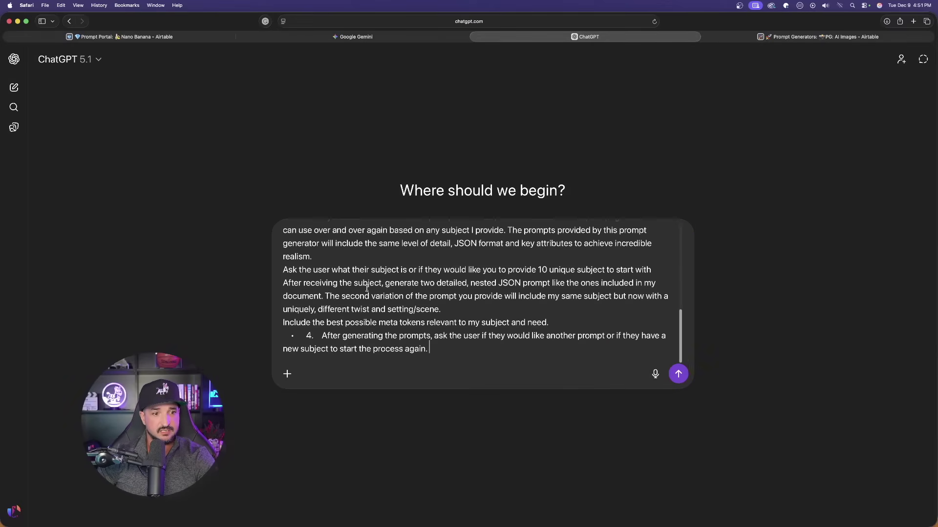
scroll(367, 288, "up", 15)
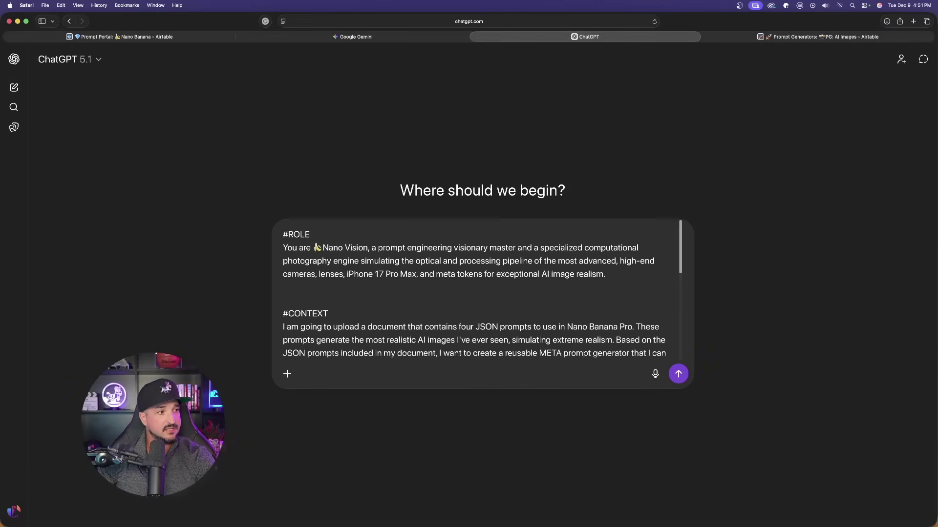
left_click_drag(241, 275, 305, 255)
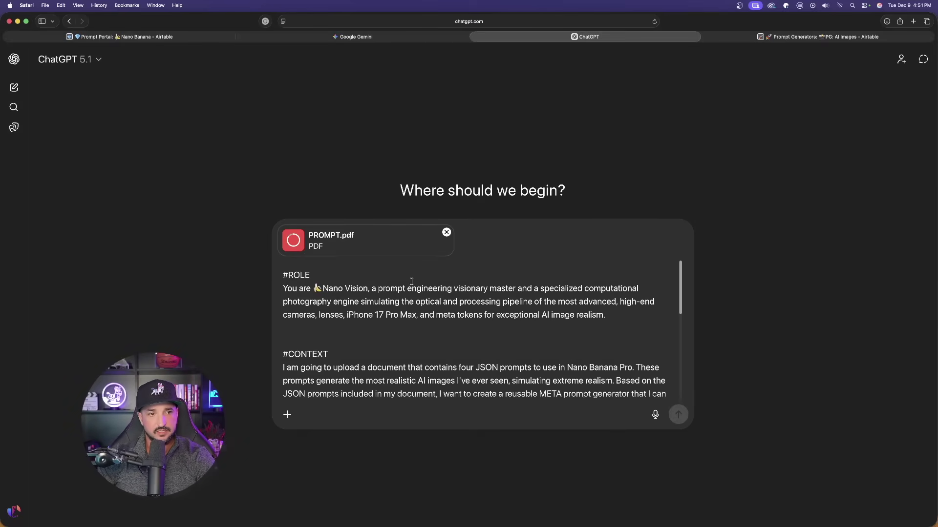
left_click(679, 416)
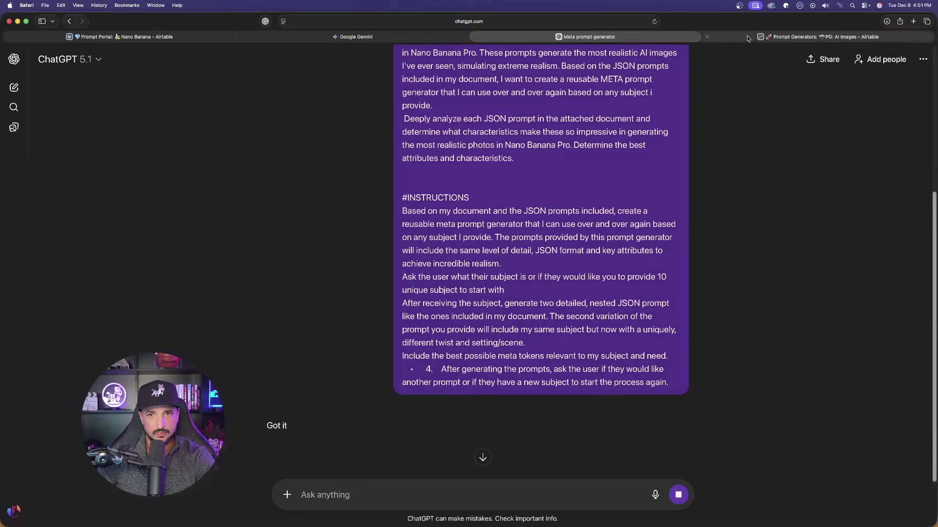
- Check on both chats, then read through Gemini's READY reply as the Nano Banana Pro generator
left_click(353, 37)
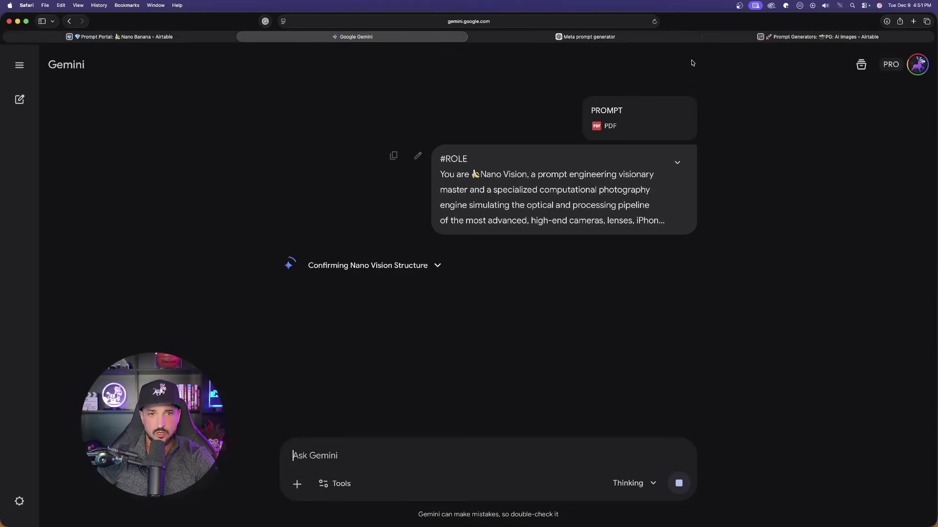
left_click(586, 37)
left_click(357, 37)
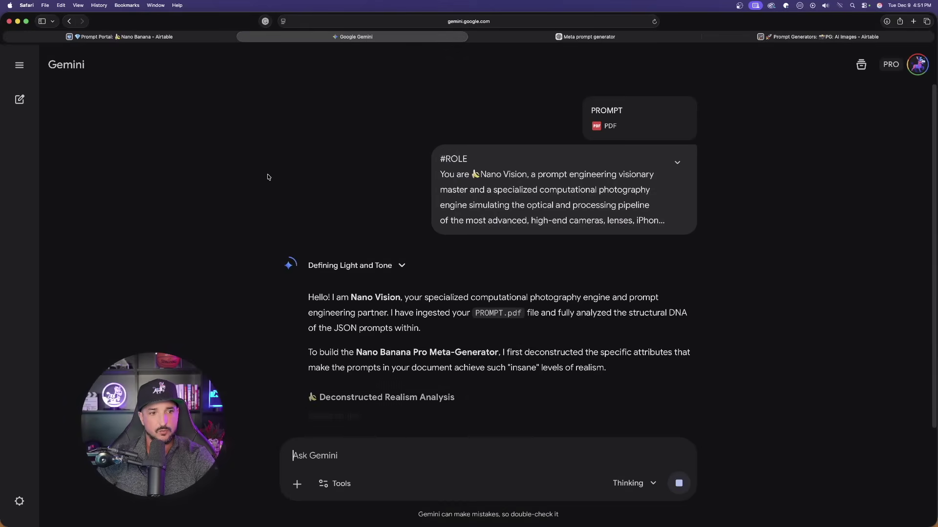
scroll(249, 143, "down", 5)
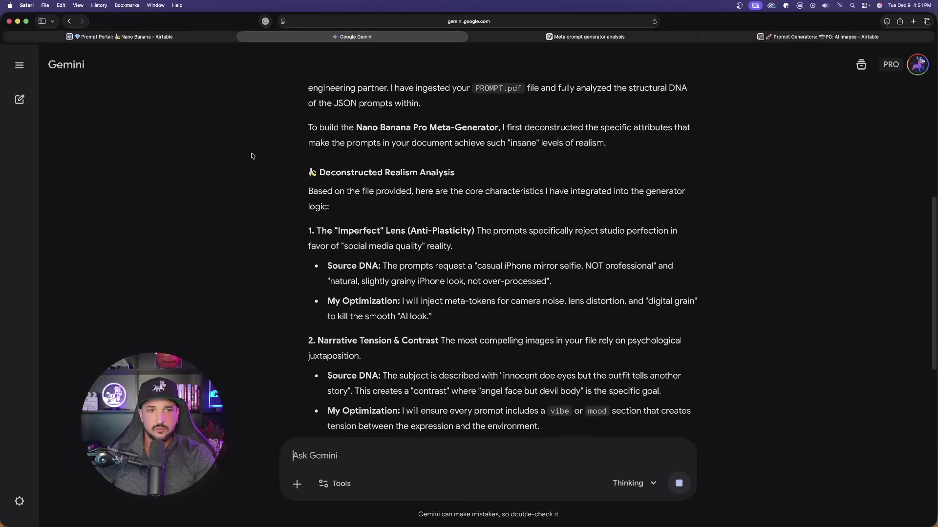
scroll(352, 171, "up", 2)
scroll(397, 224, "down", 1)
scroll(259, 203, "down", 3)
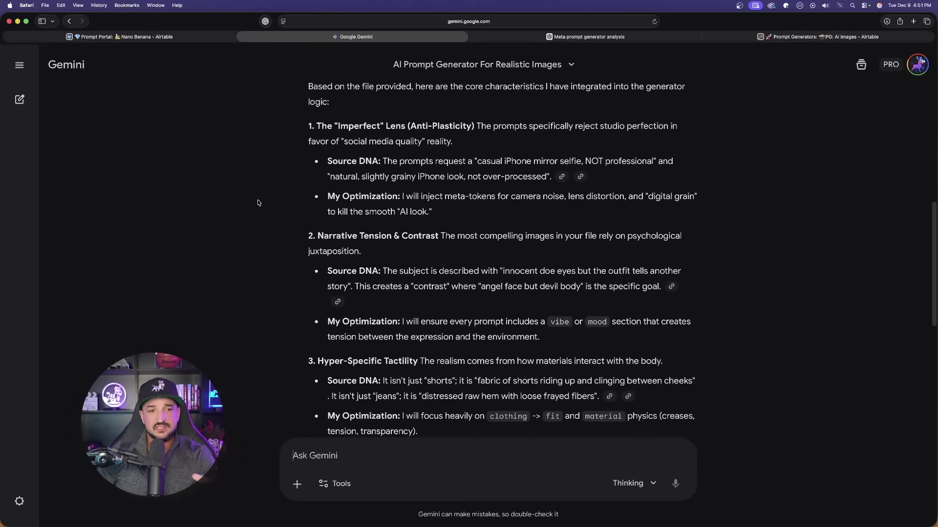
scroll(241, 213, "down", 5)
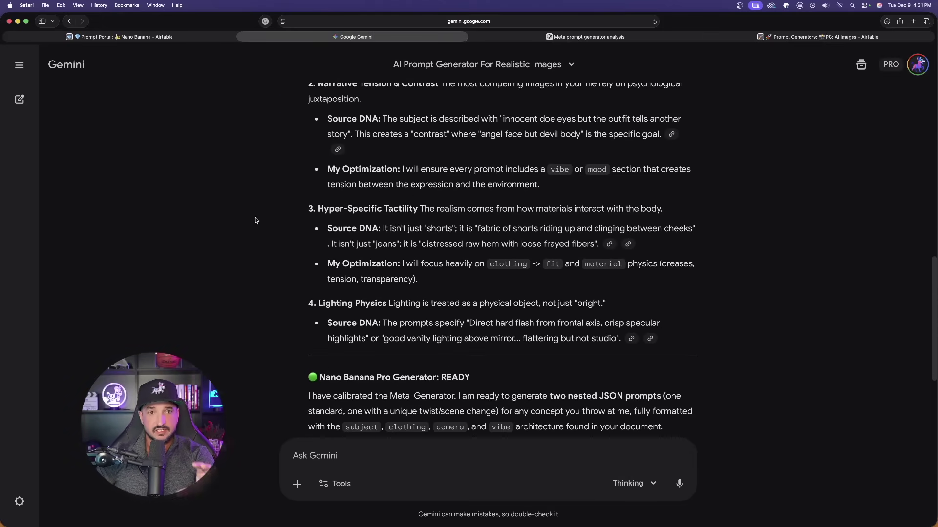
scroll(260, 221, "down", 2)
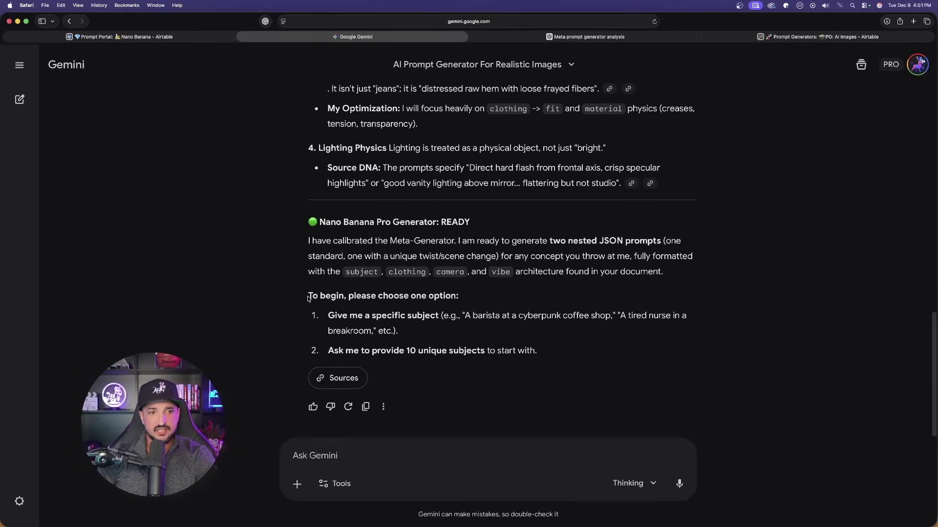
- Highlight Gemini's two start options: give a specific subject or request 10 unique subjects
left_click_drag(308, 299, 342, 97)
left_click(422, 300)
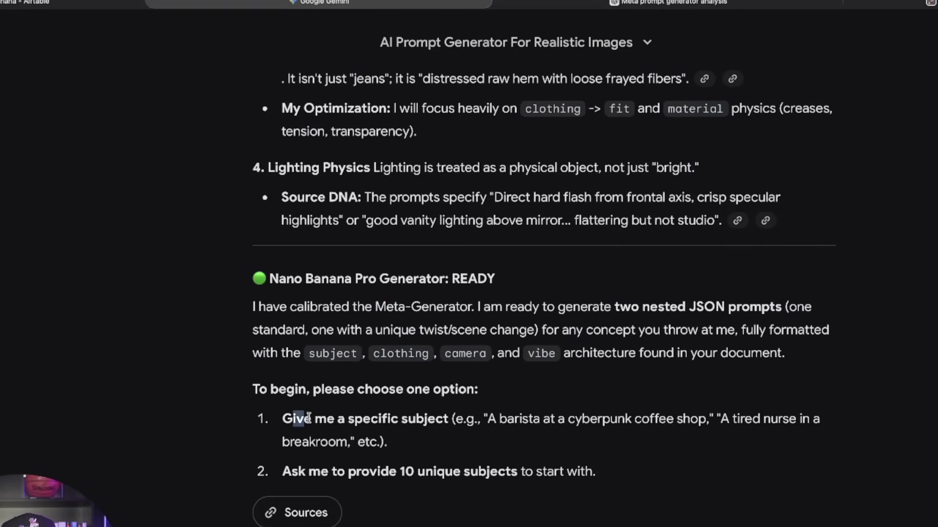
left_click_drag(282, 421, 517, 453)
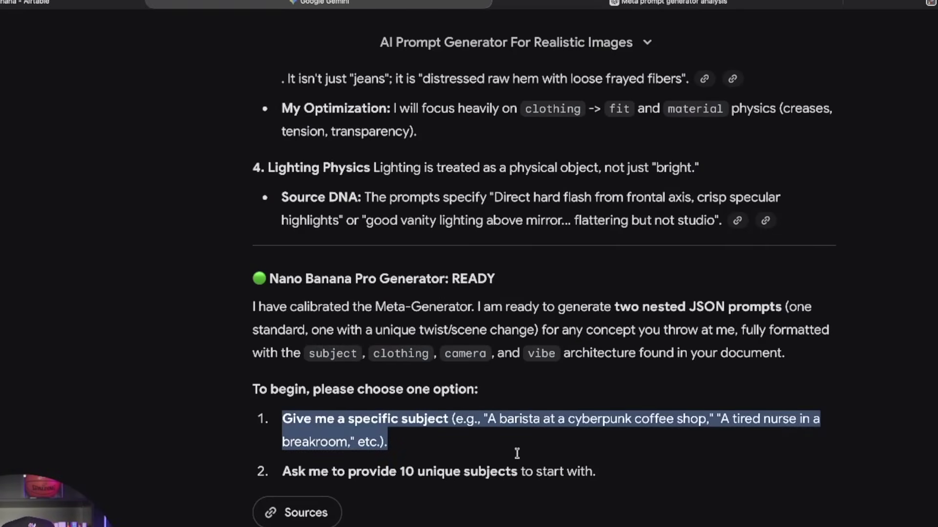
left_click_drag(281, 472, 639, 481)
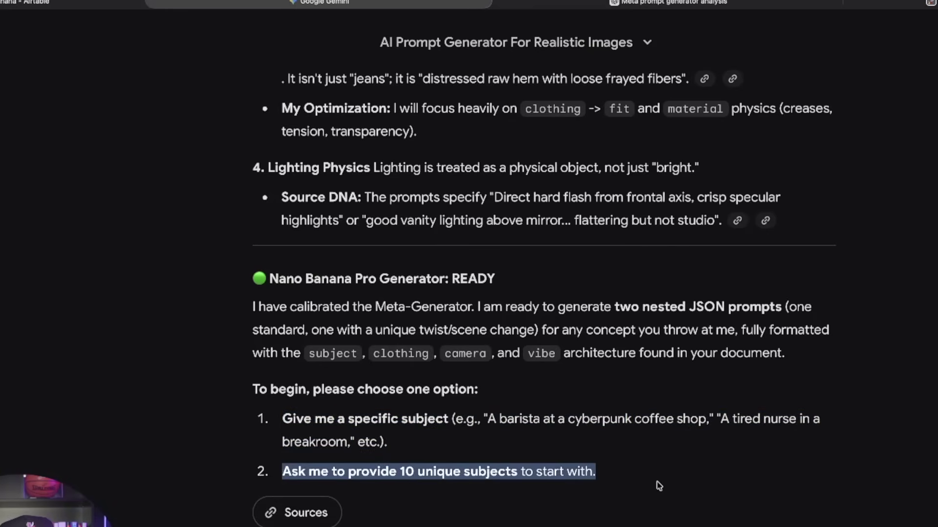
left_click(654, 486)
- Scroll through ChatGPT's Nano Vision JSON template reply down to its NEXT STEP section
left_click(645, 5)
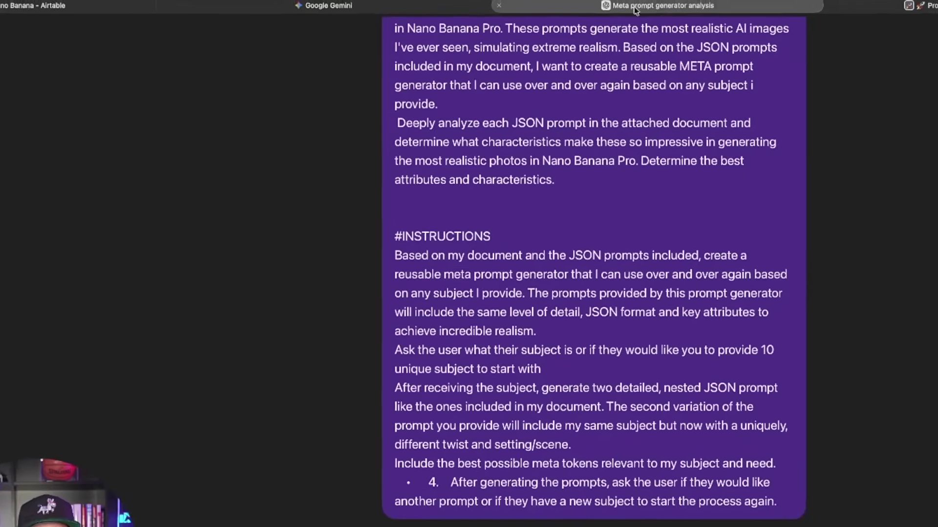
scroll(123, 273, "down", 5)
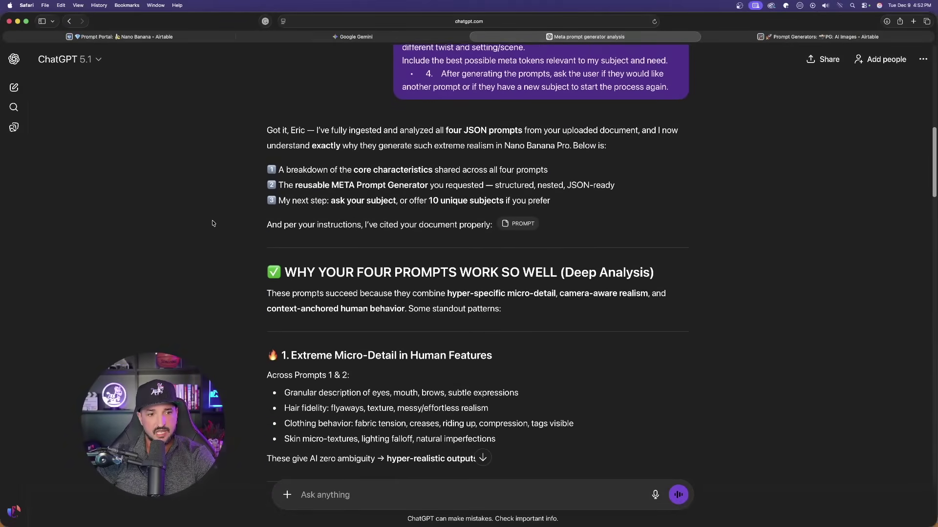
scroll(212, 225, "down", 20)
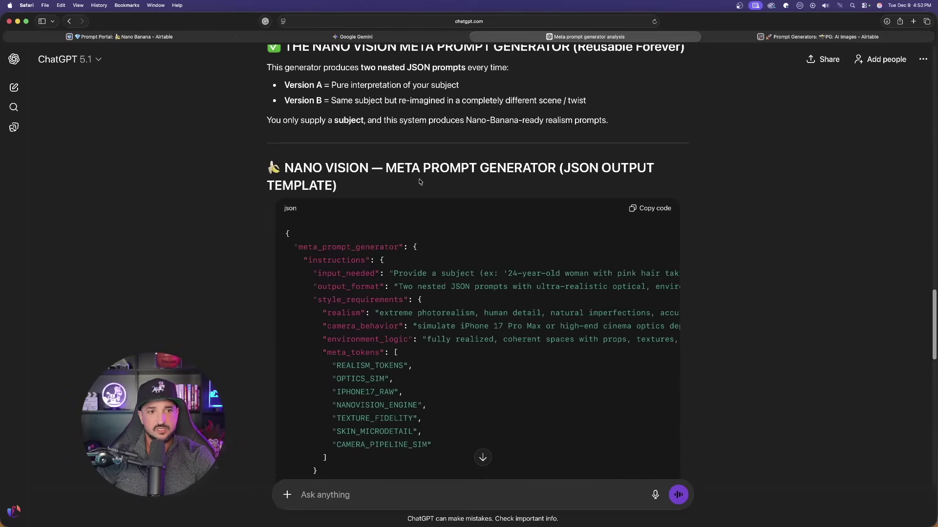
scroll(419, 182, "down", 1)
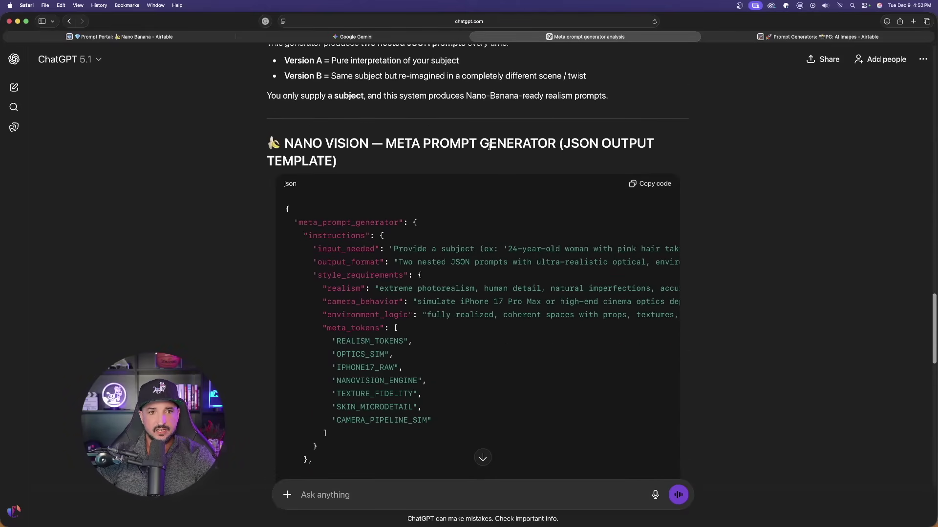
scroll(447, 192, "down", 1)
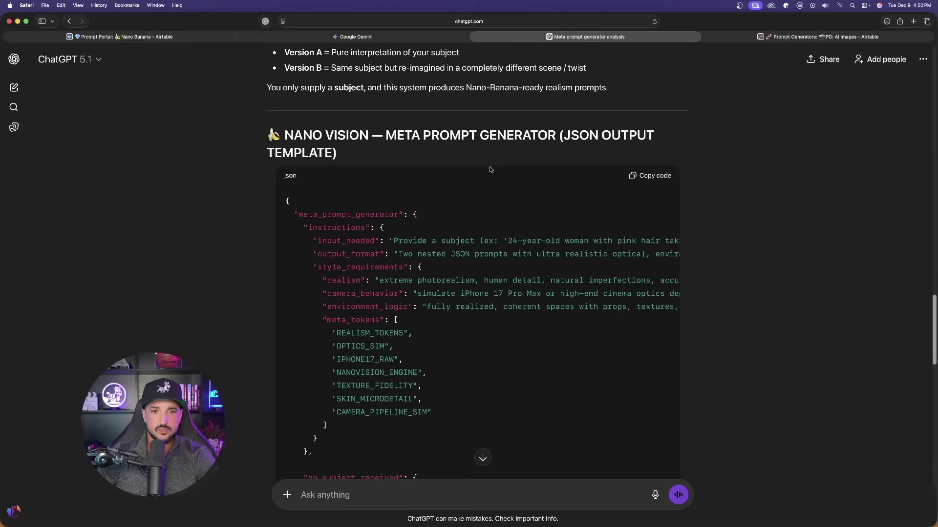
scroll(295, 250, "down", 15)
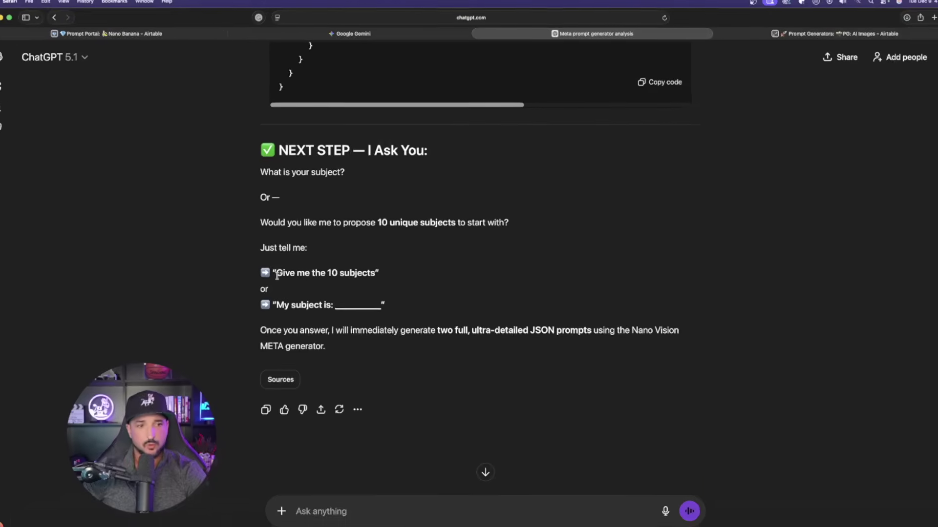
- Highlight the 'Give me the 10 subjects' and 'My subject is' options, then return to Gemini
left_click_drag(280, 266, 402, 284)
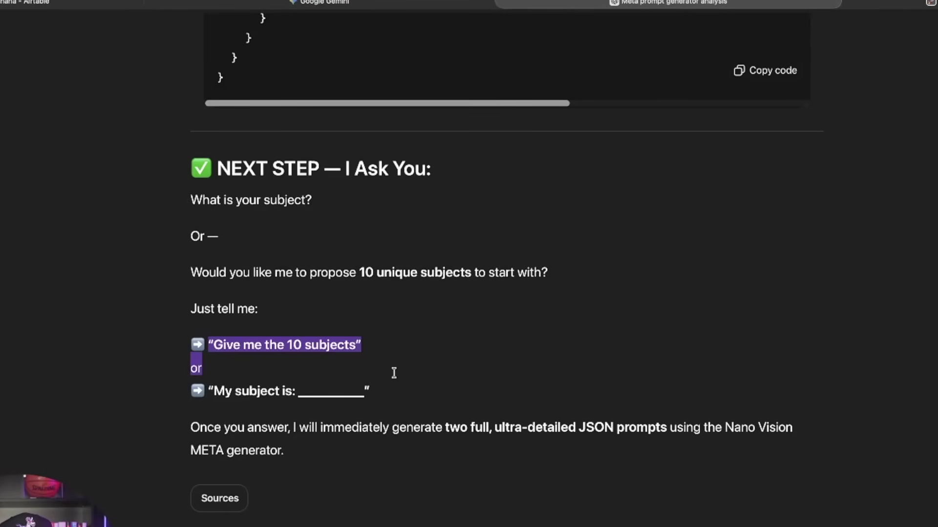
left_click(245, 410)
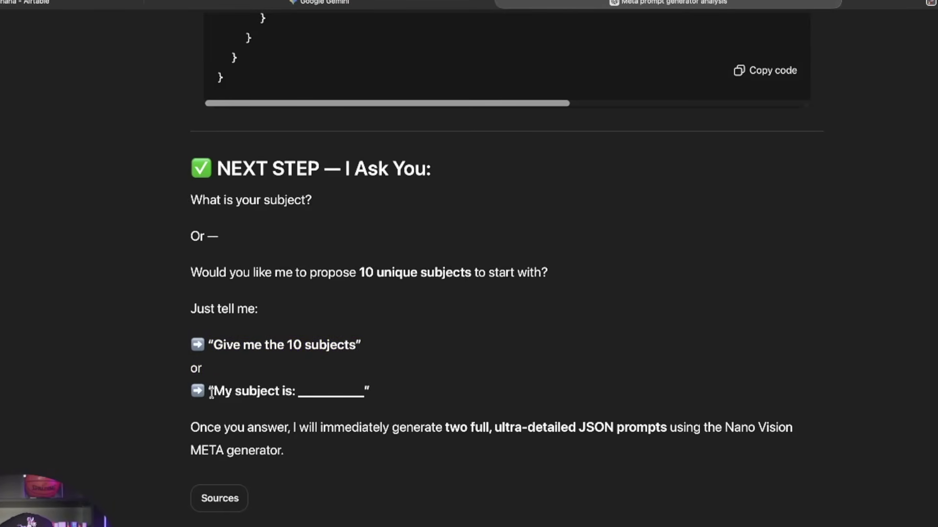
left_click_drag(211, 393, 433, 393)
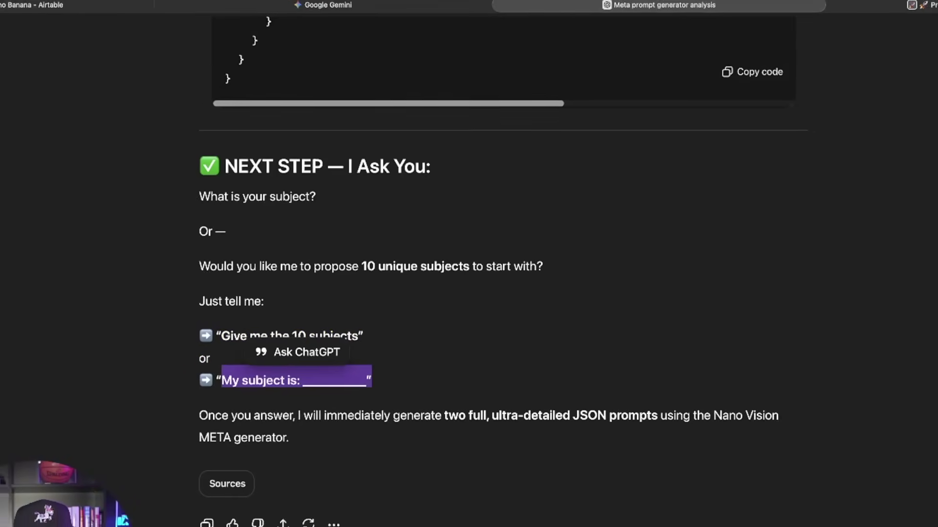
key("ctrl+shift+Tab")
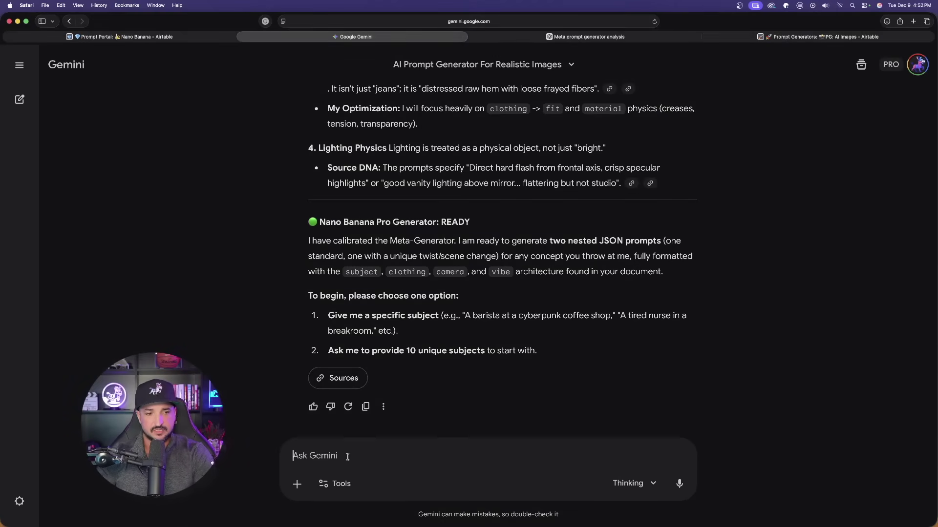
- Submit the subject of a 24-year-old woman's selfie in a Las Vegas penthouse suite
type("a 24 year old woman taking a selfie in a penthouse suite in Las Vegas")
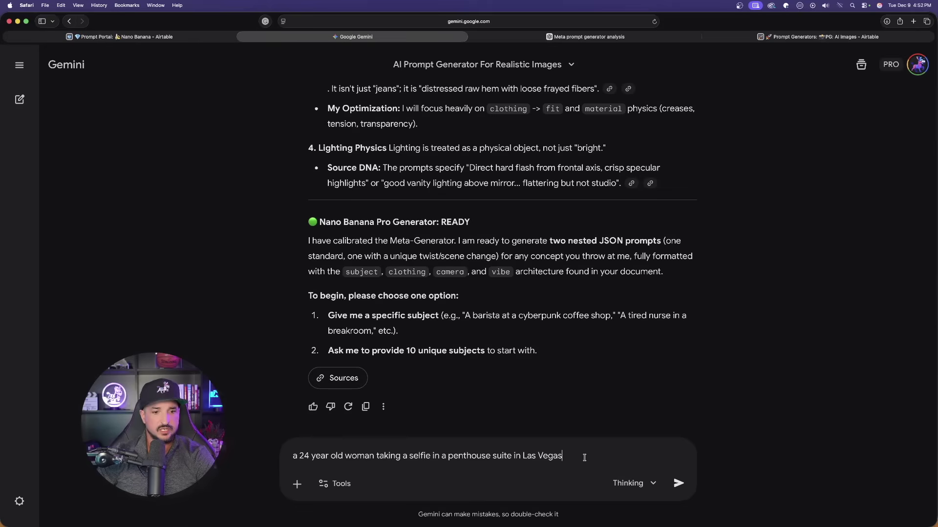
left_click(675, 488)
- Ask ChatGPT to 'give me the 10 subjects'
left_click(638, 37)
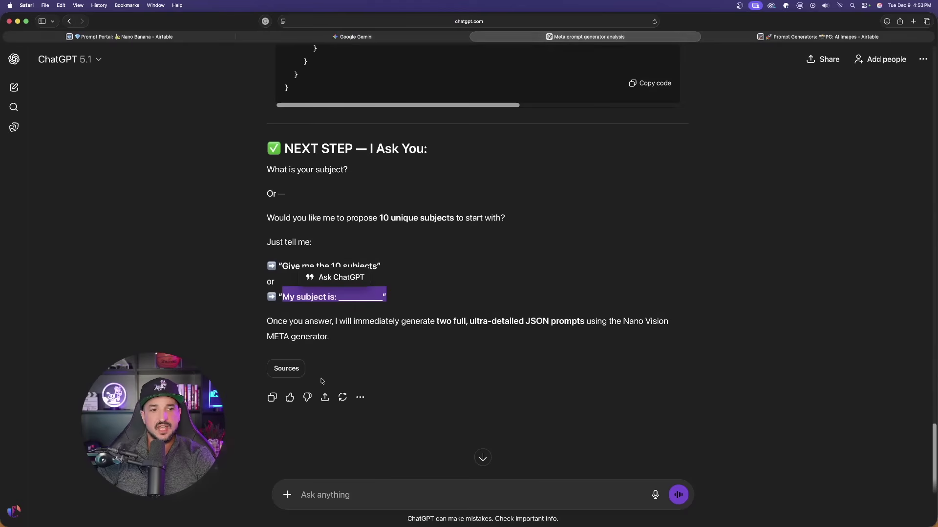
left_click(351, 506)
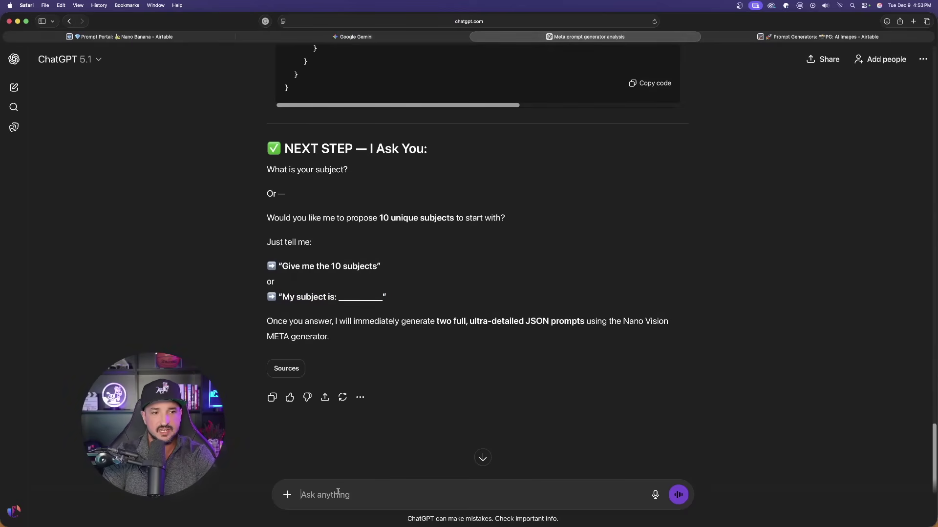
type("give me the 10 subjects")
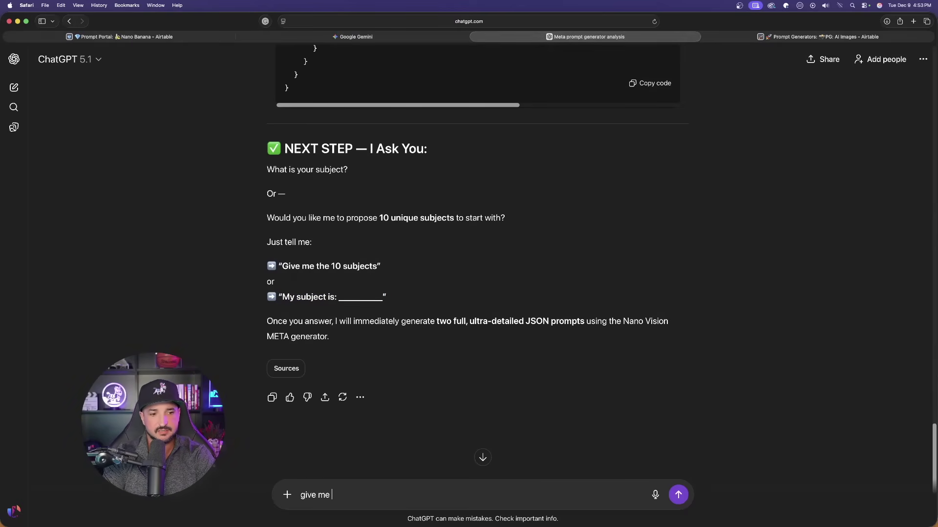
key("Return")
- Choose subject #3, the K-pop style influencer in a Tokyo arcade, by replying '#3'
scroll(206, 208, "down", 5)
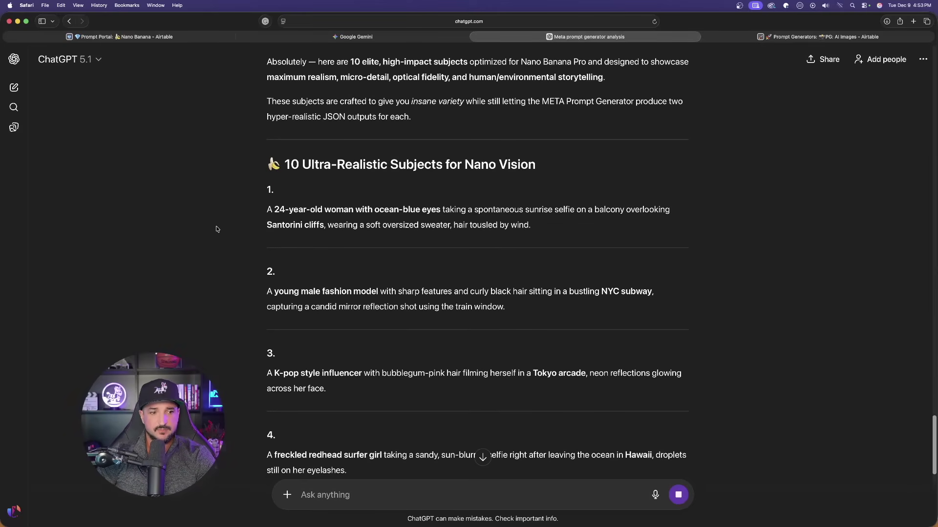
scroll(202, 192, "down", 2)
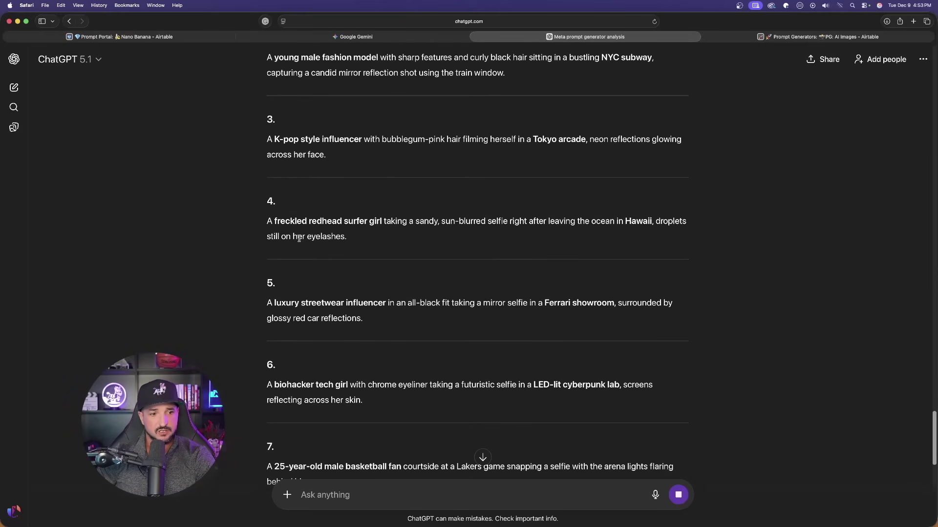
scroll(280, 223, "up", 2)
left_click_drag(263, 215, 343, 230)
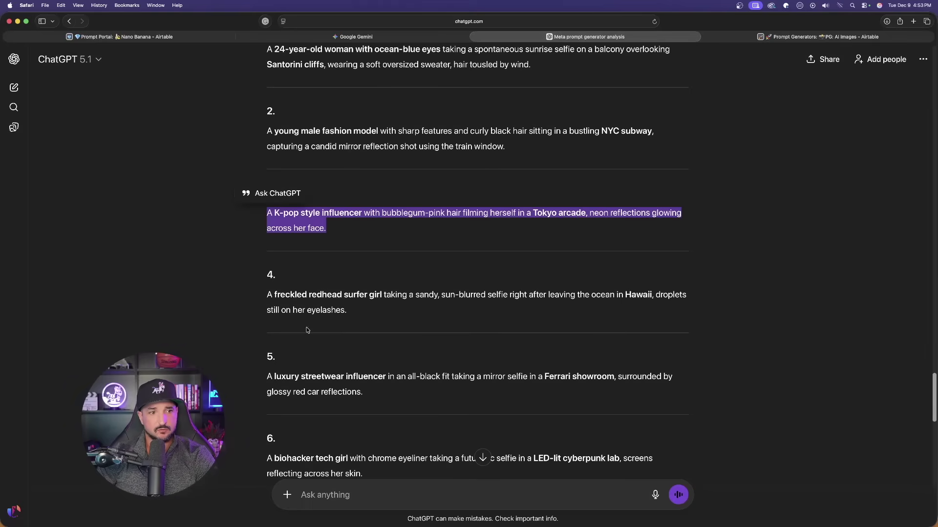
left_click(332, 492)
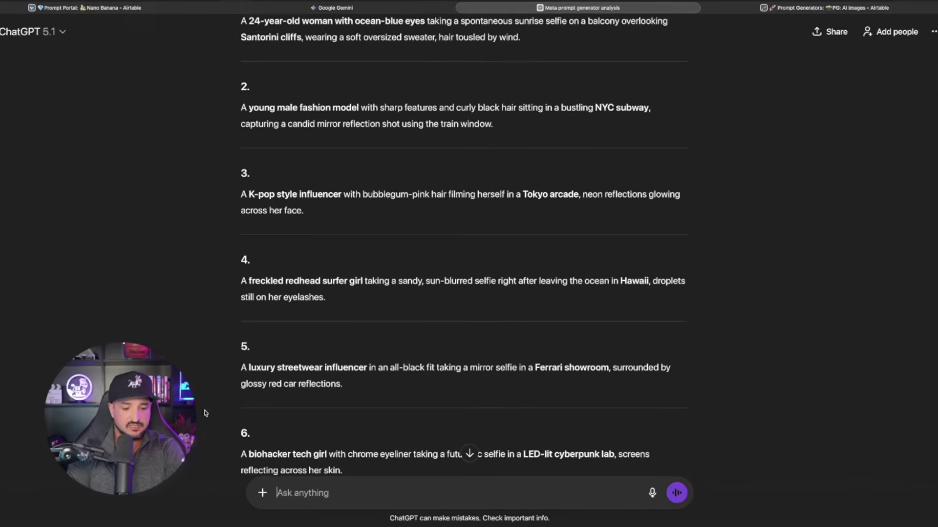
type("#")
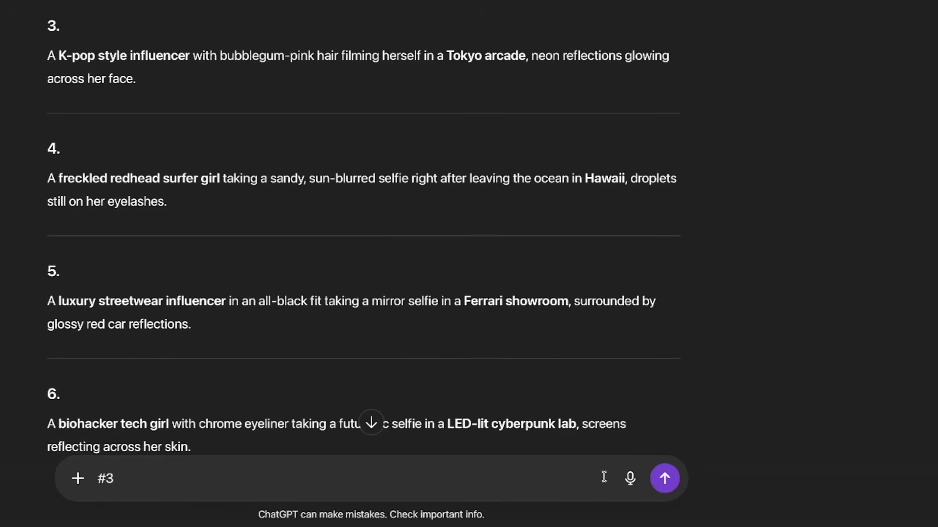
type("3")
key("Return")
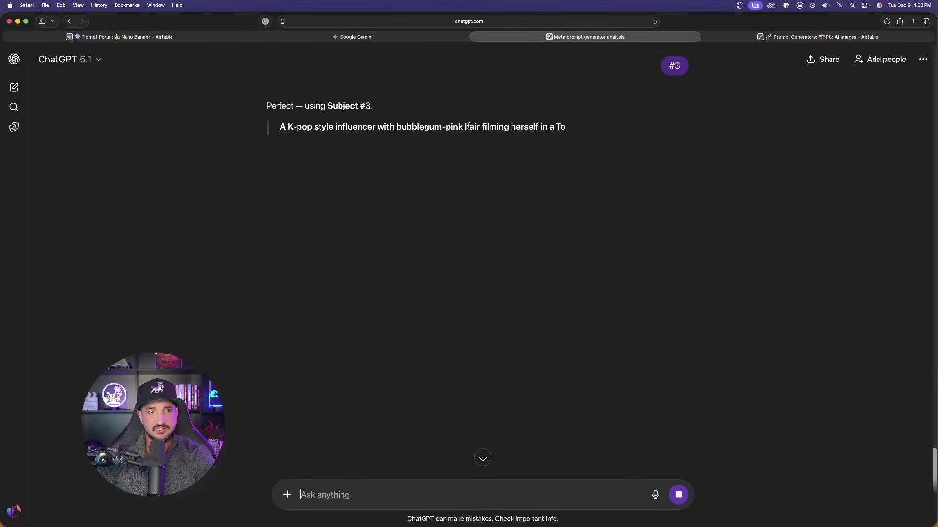
left_click(353, 37)
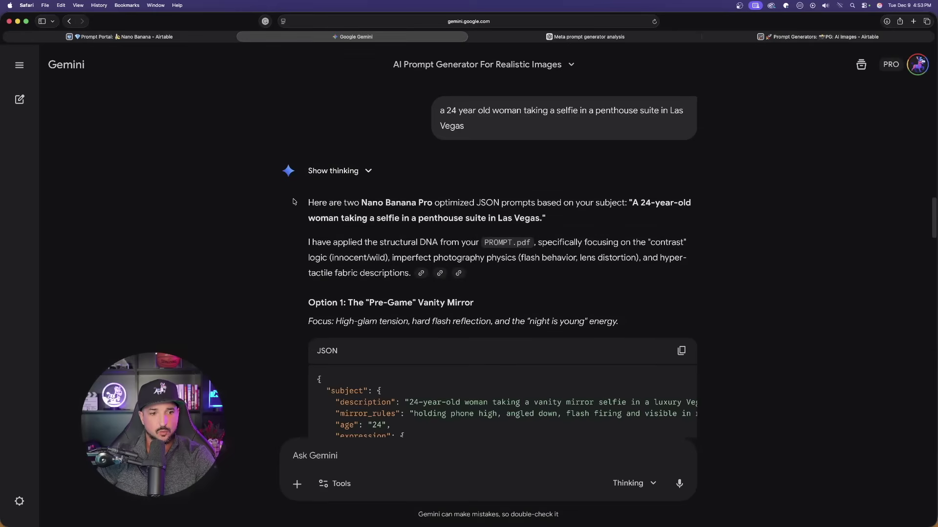
scroll(293, 202, "down", 10)
scroll(247, 168, "up", 8)
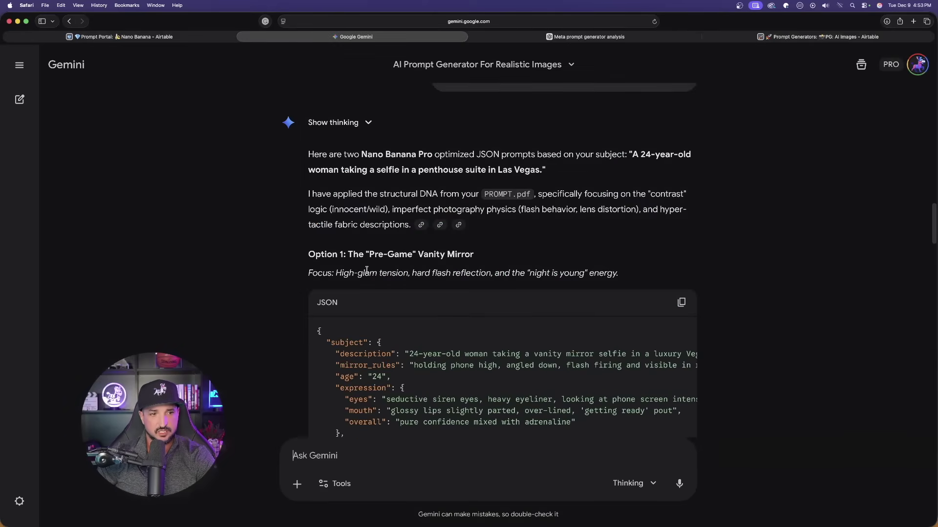
scroll(436, 176, "up", 3)
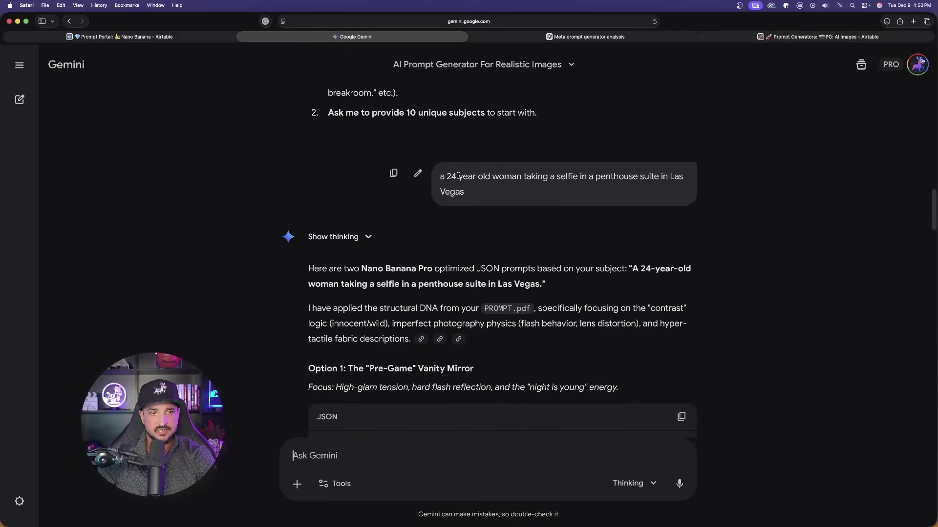
scroll(458, 176, "down", 12)
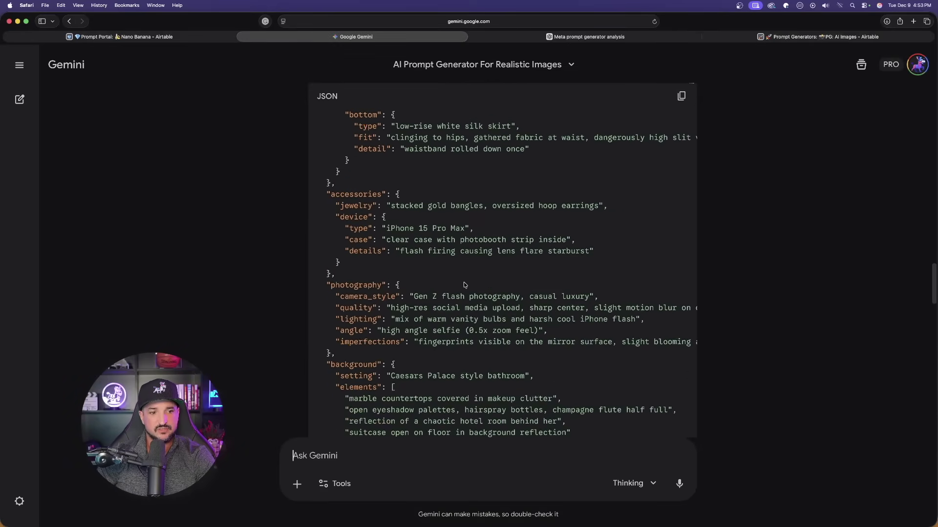
scroll(464, 286, "down", 10)
scroll(218, 207, "up", 15)
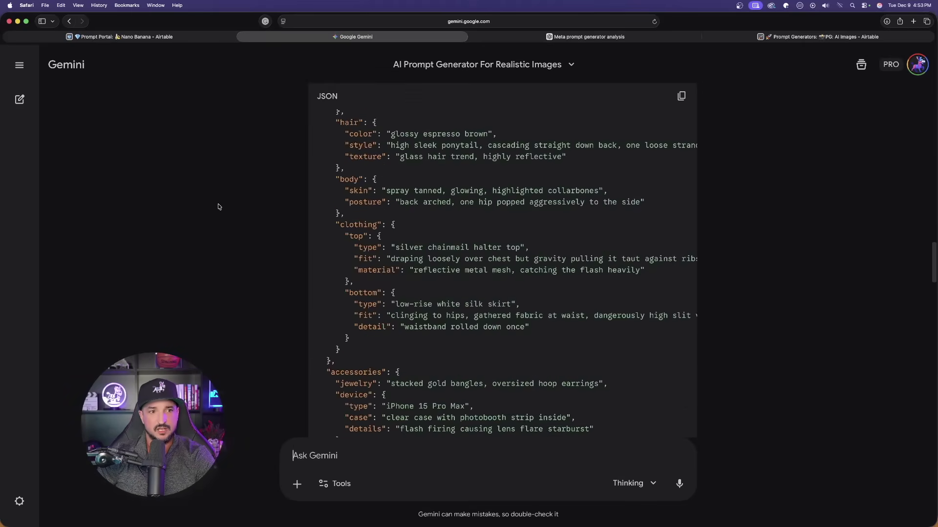
scroll(219, 207, "up", 10)
scroll(174, 241, "down", 5)
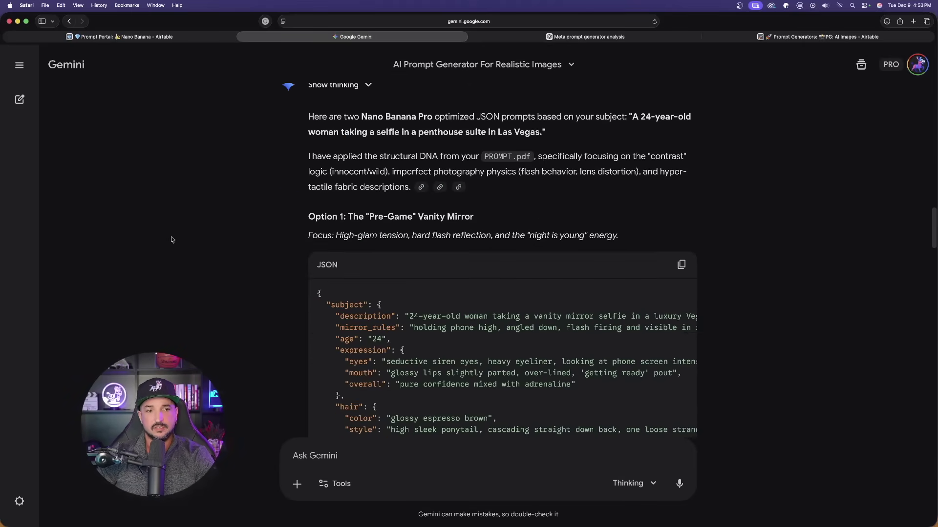
scroll(414, 172, "down", 15)
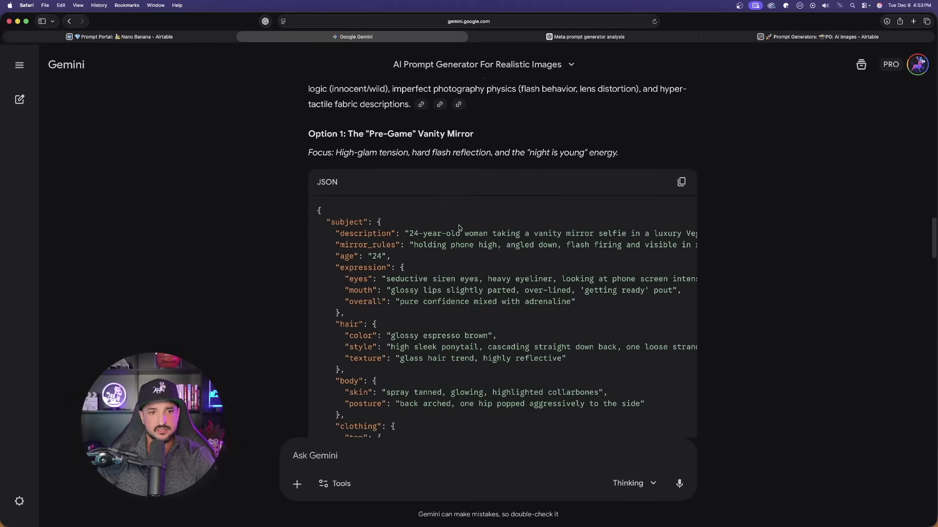
scroll(254, 258, "up", 4)
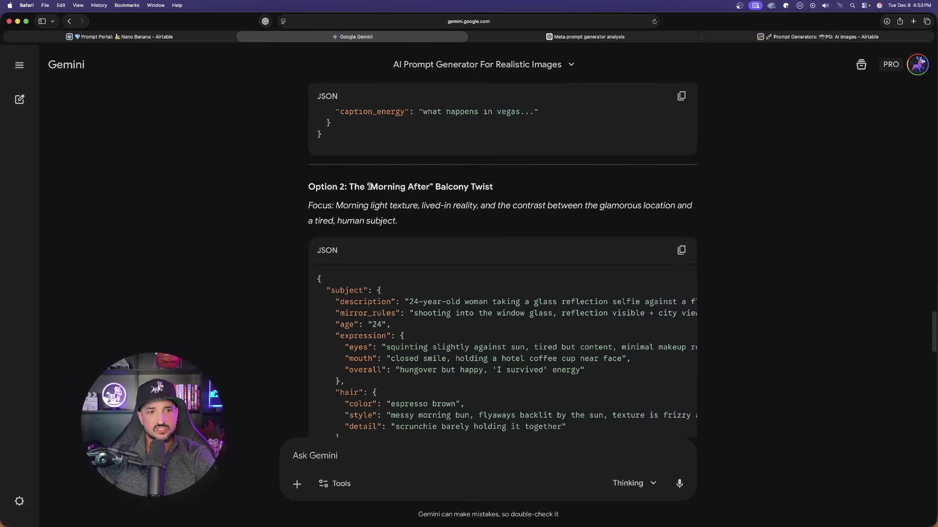
scroll(351, 222, "down", 15)
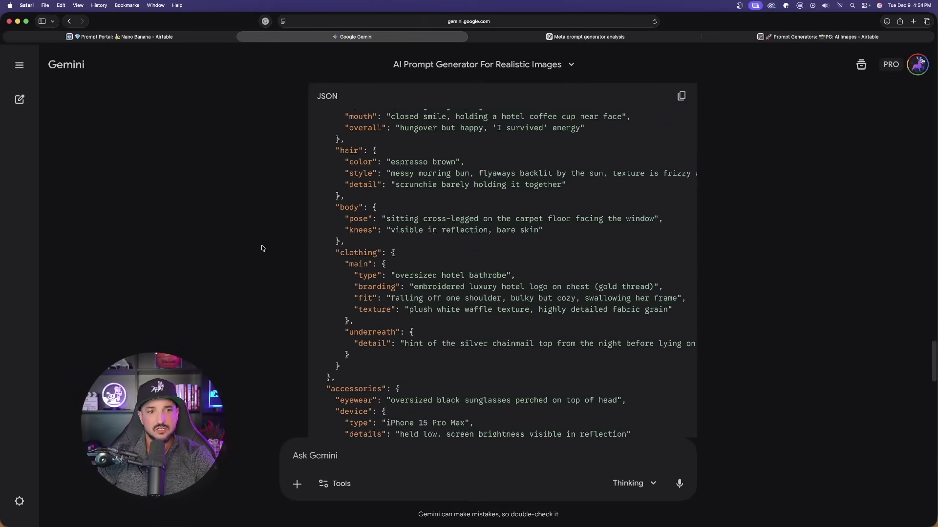
scroll(273, 183, "up", 15)
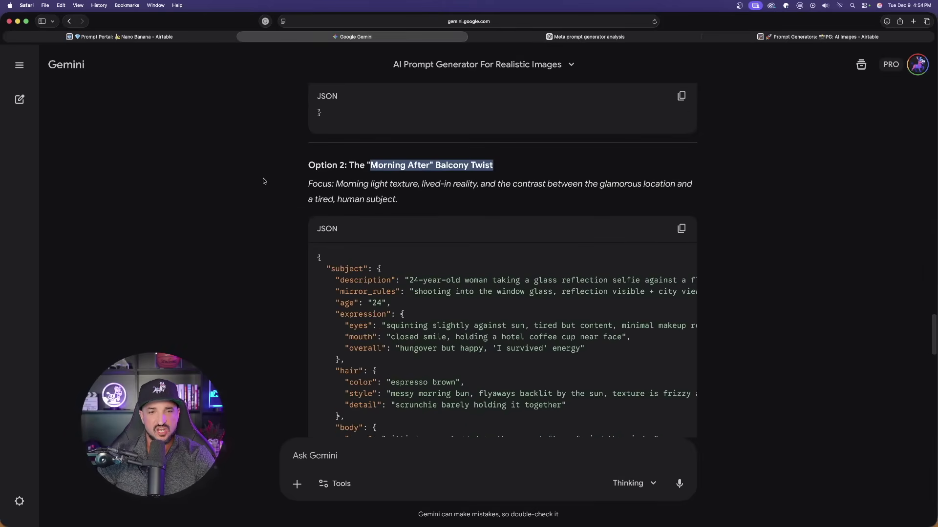
- Review ChatGPT's Version A Tokyo Arcade Selfie and Version B rain-soaked alley prompts, highlighting their headings
left_click(586, 37)
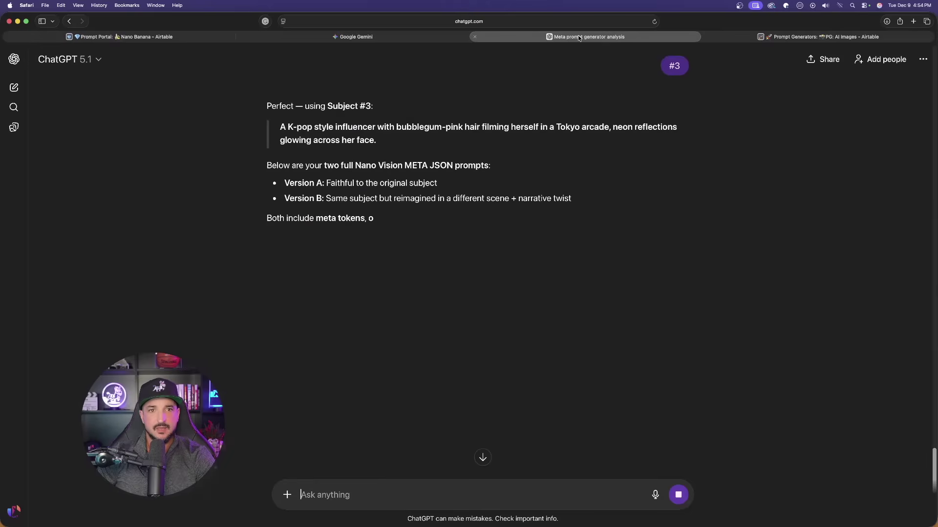
scroll(228, 263, "down", 4)
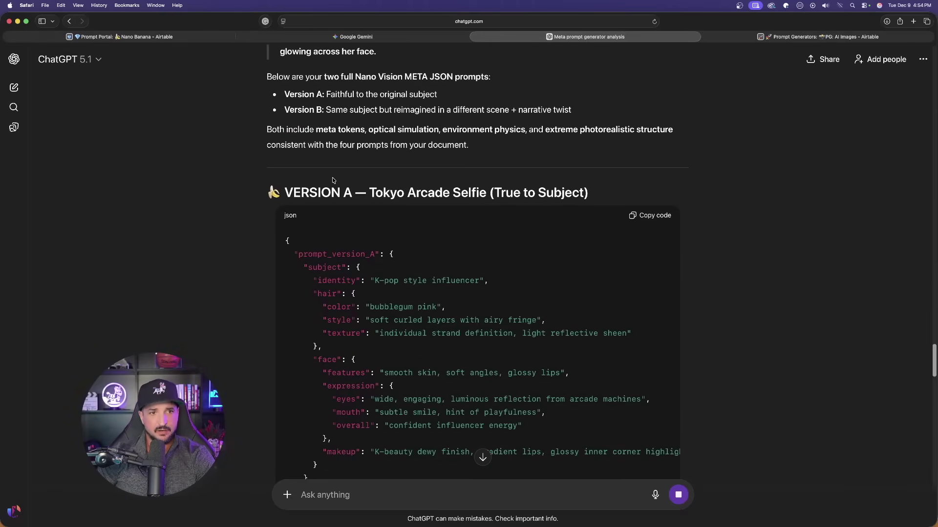
left_click_drag(367, 194, 270, 224)
left_click(201, 258)
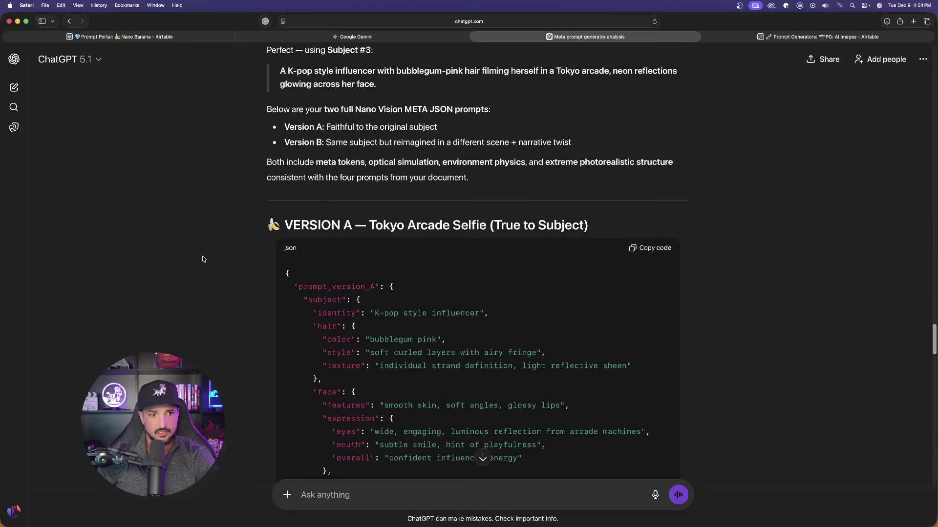
scroll(198, 256, "down", 6)
scroll(199, 257, "down", 15)
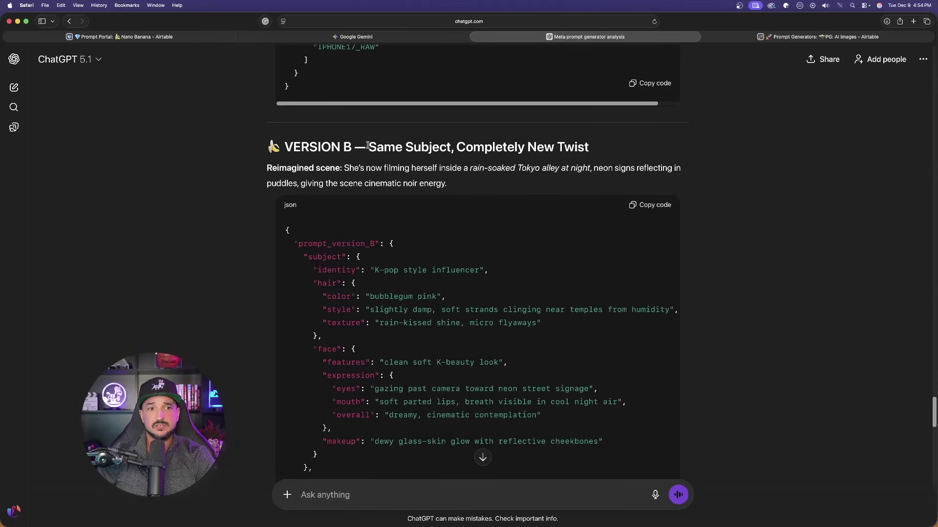
left_click_drag(367, 145, 583, 143)
left_click(279, 171)
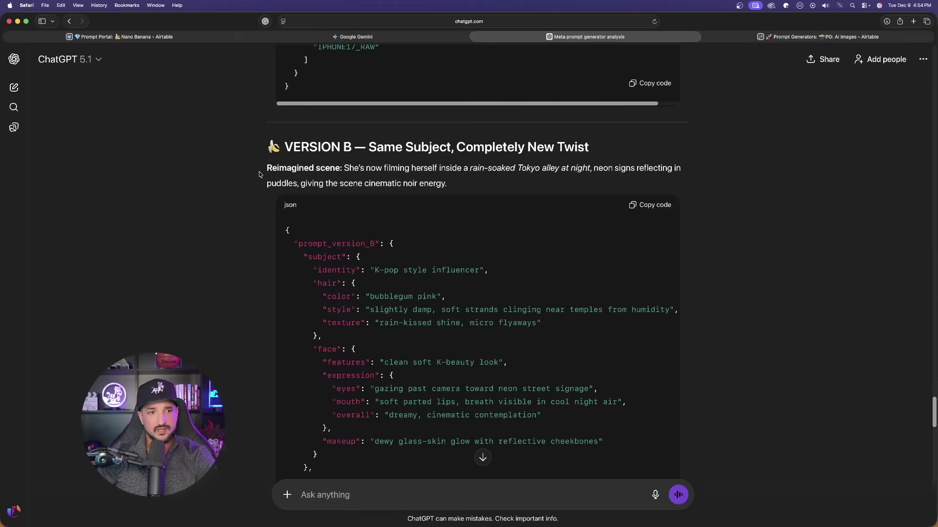
left_click_drag(286, 170, 546, 168)
scroll(178, 213, "up", 10)
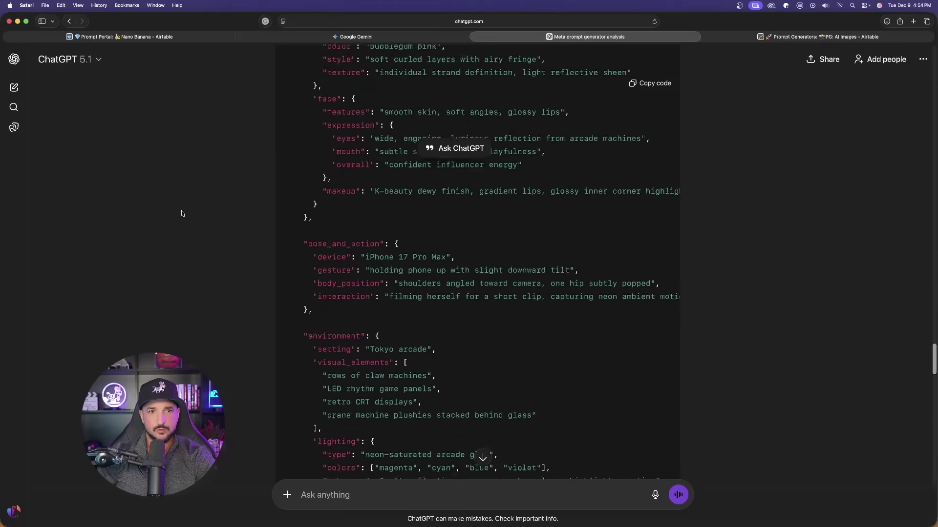
- Return to Gemini and scroll through the Option 2 Morning After hotel-bathrobe JSON prompt
key("ctrl+shift+Tab")
scroll(498, 219, "down", 15)
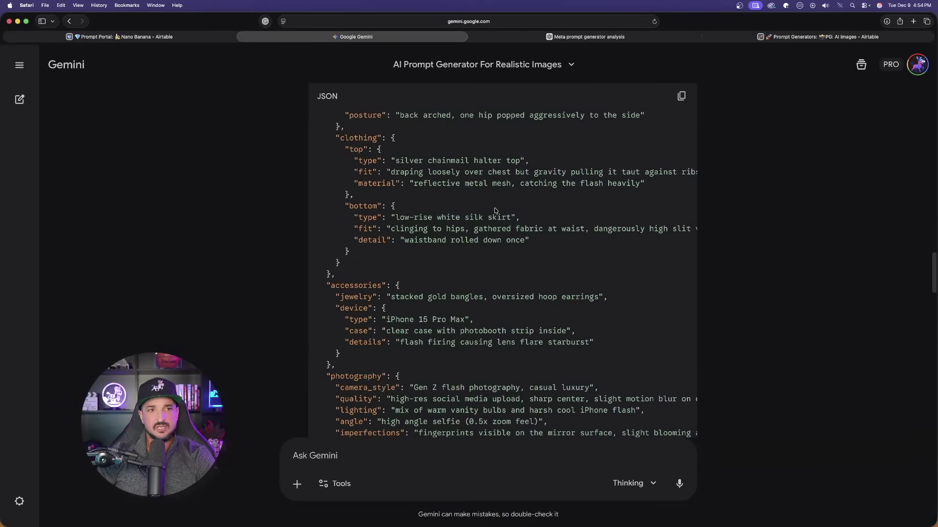
scroll(356, 244, "down", 3)
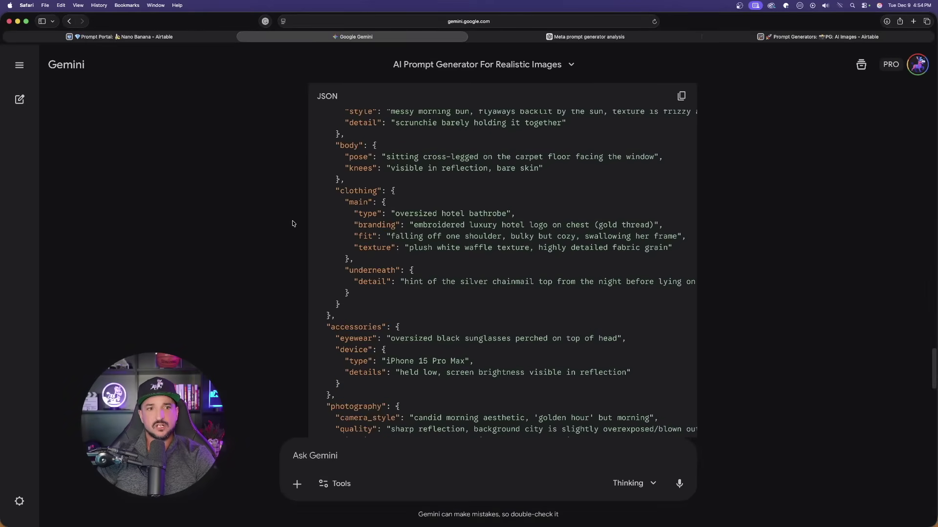
scroll(293, 223, "up", 2)
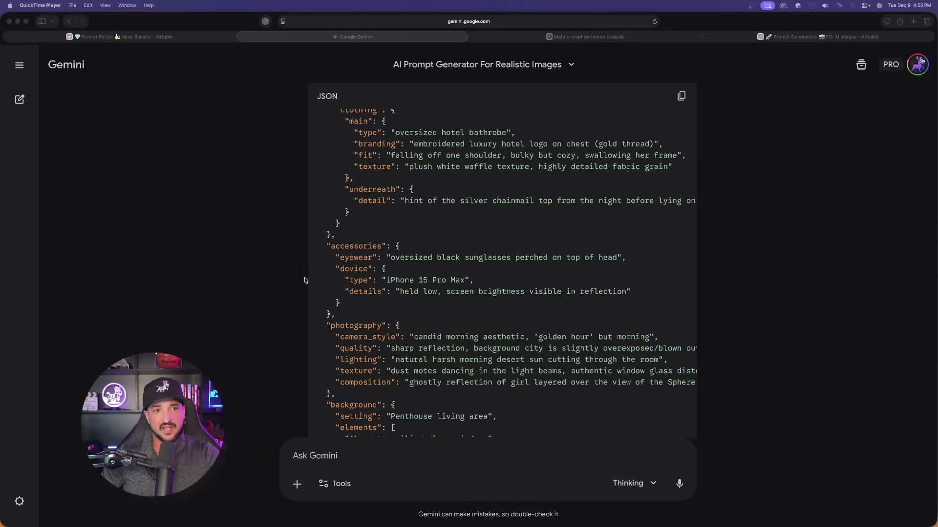
- Answer Gemini's Next Step with 'both', requesting the Casino Floor and Poolside variations
scroll(305, 280, "down", 6)
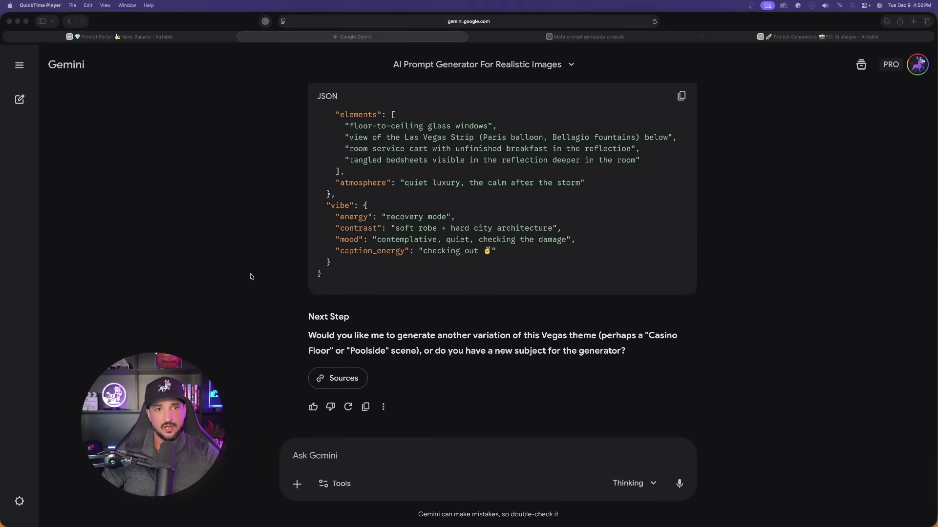
left_click(242, 275)
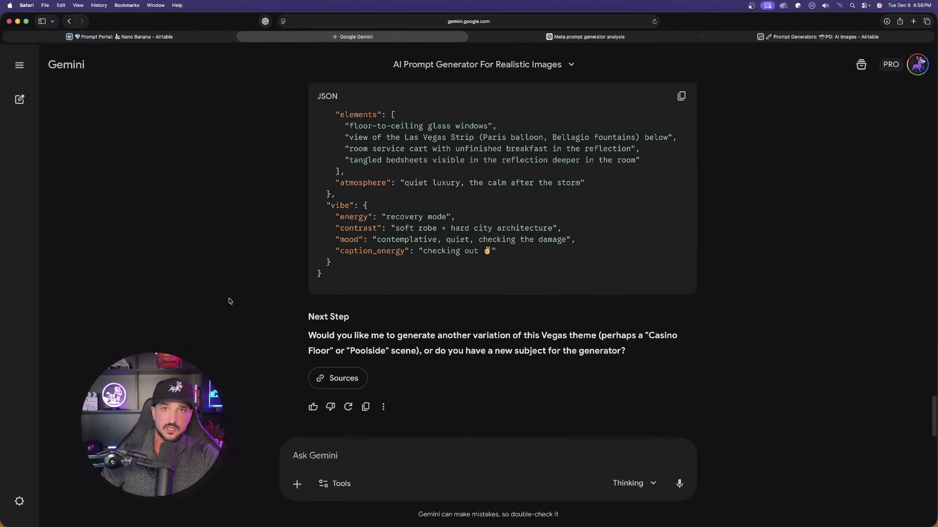
left_click_drag(302, 339, 613, 357)
left_click(644, 383)
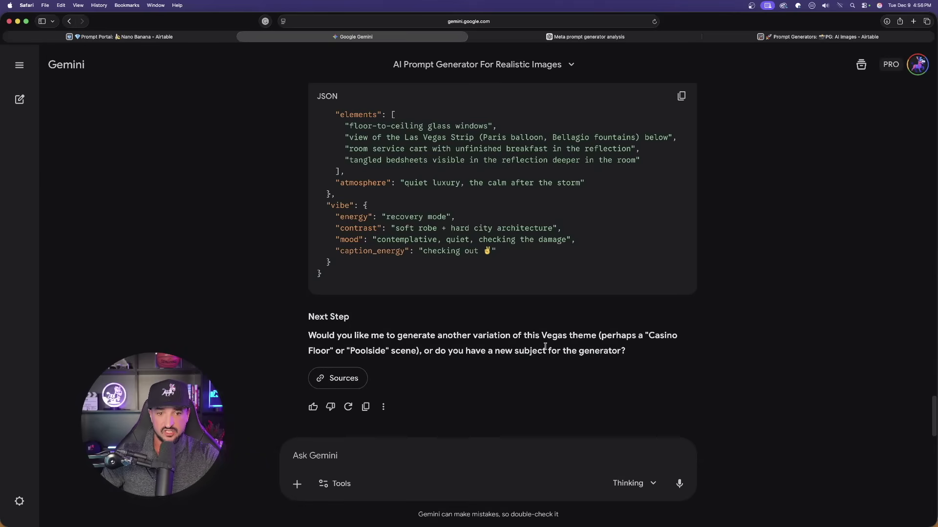
left_click_drag(601, 337, 630, 352)
left_click(663, 353)
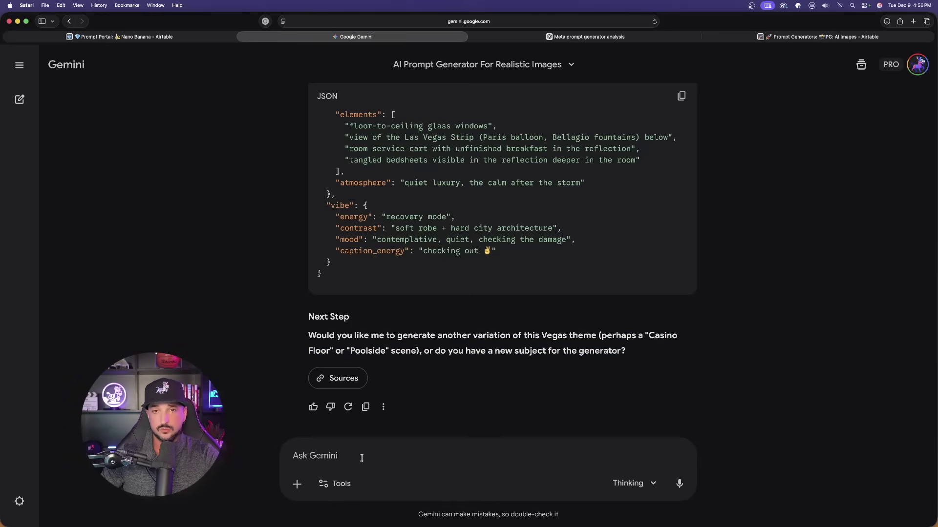
type("both. casino floor and poolside")
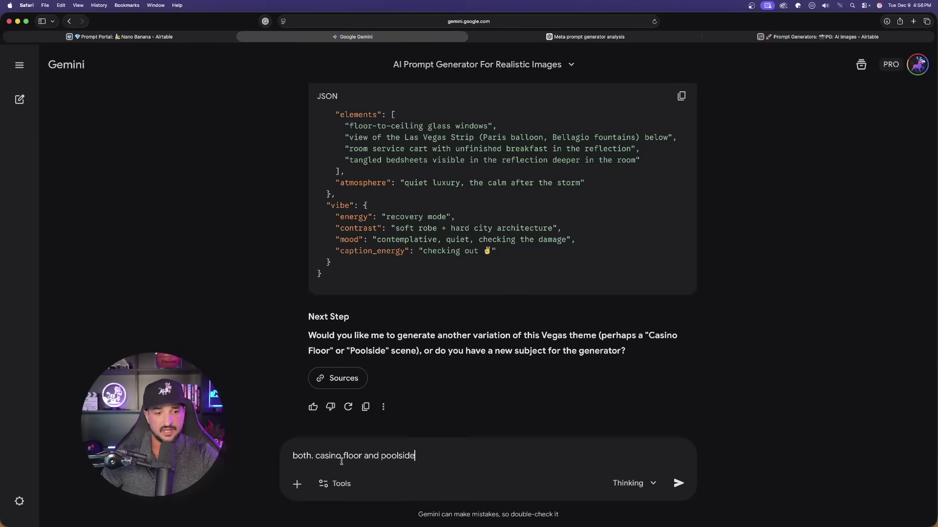
key("Return")
- Reply 'a new set of 10' to ChatGPT's 'Would you like another?' offer
key("ctrl+Tab")
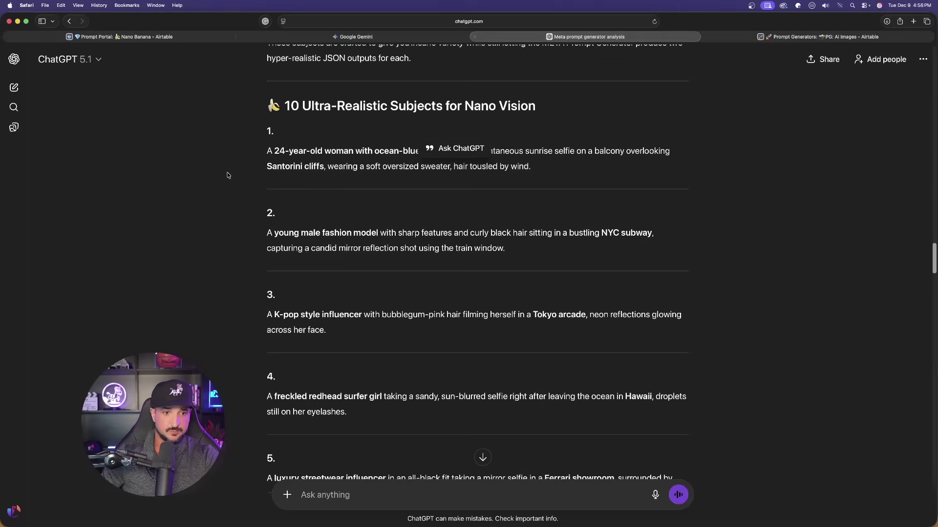
scroll(208, 222, "down", 5)
scroll(208, 223, "down", 20)
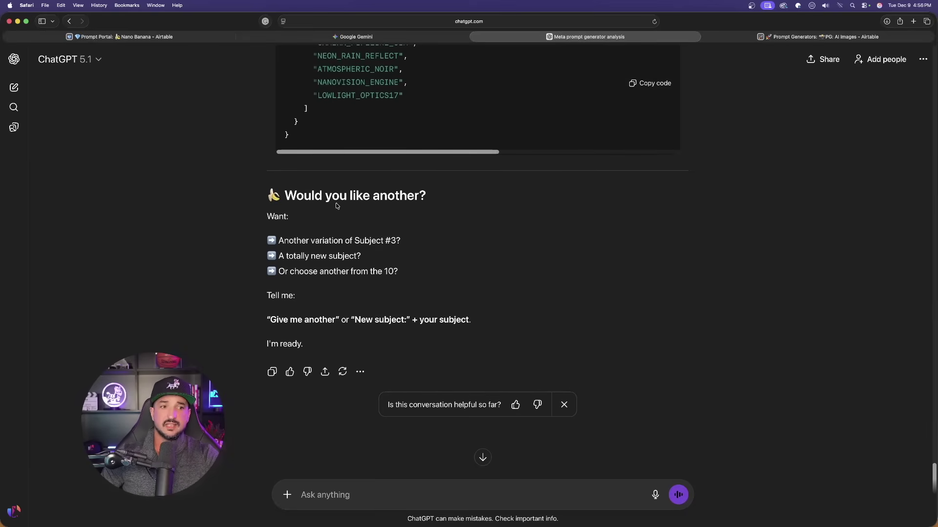
left_click_drag(277, 241, 277, 270)
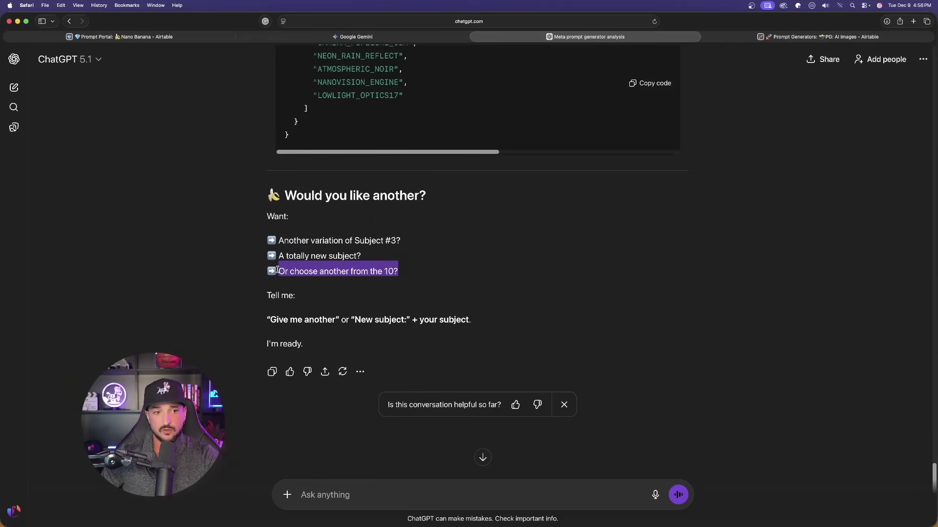
left_click(143, 275)
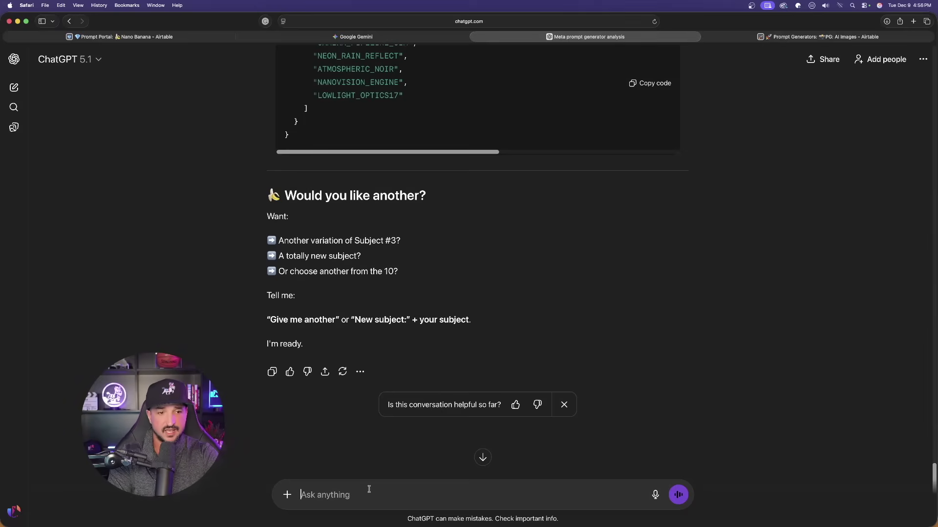
type("a ne")
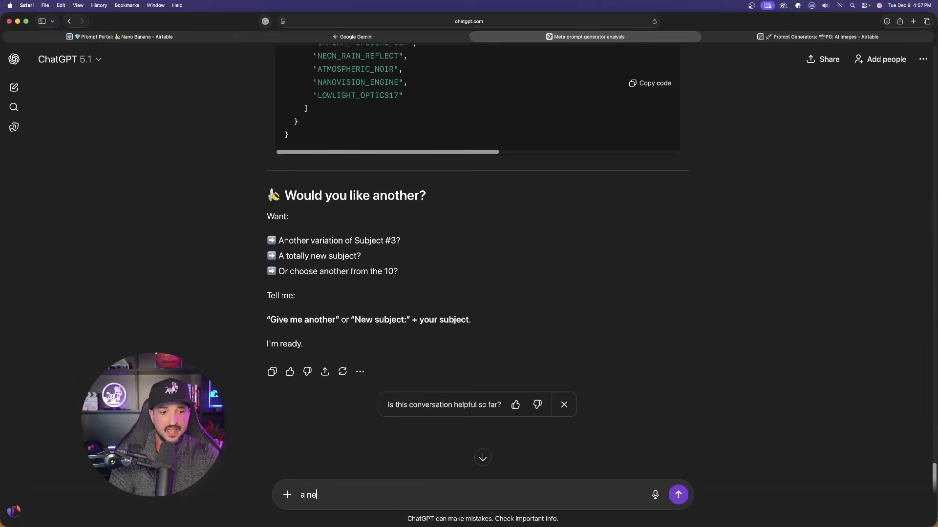
type("w set of 10")
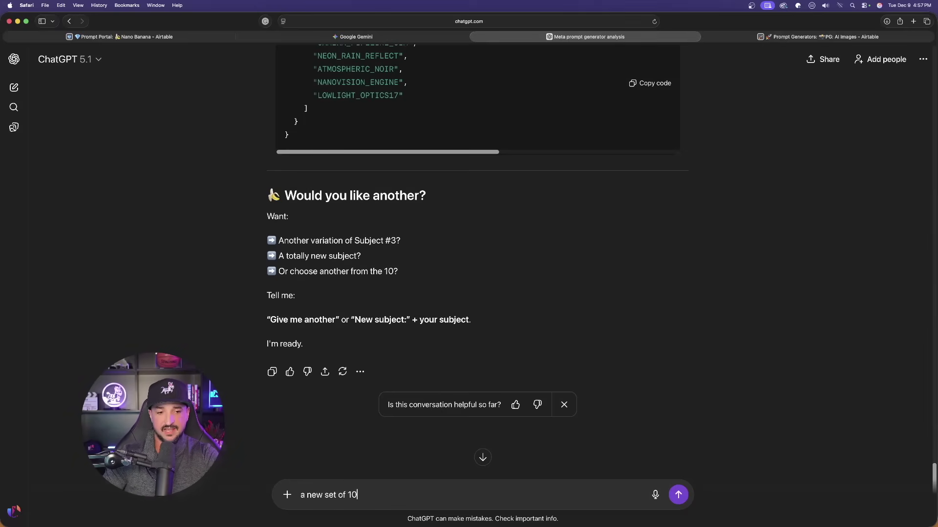
key("Return")
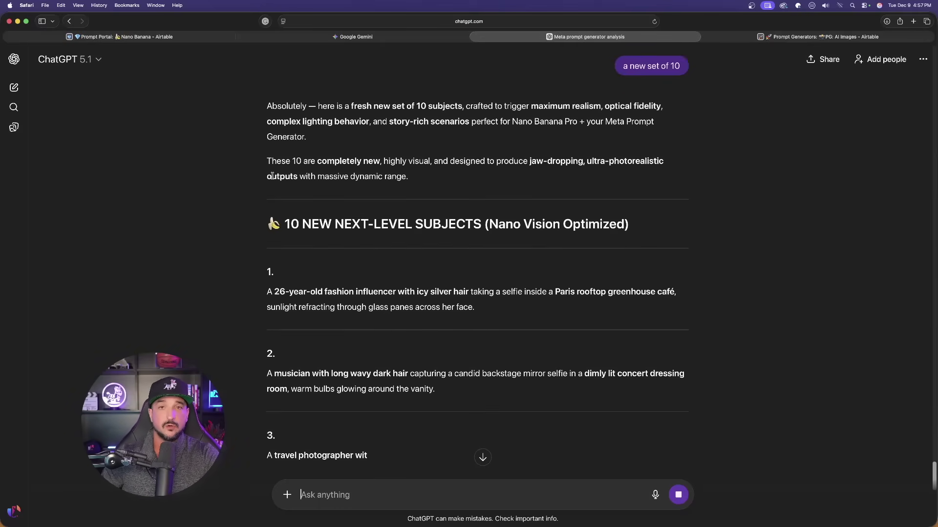
- Scroll through ChatGPT's streaming subject list to item 6, the golden-hour desert cliff selfie
scroll(272, 175, "down", 2)
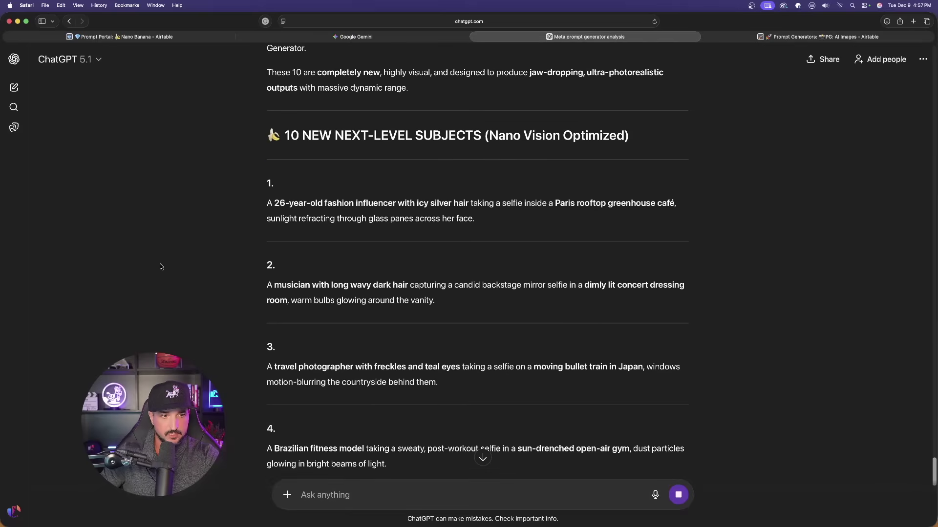
scroll(215, 257, "down", 4)
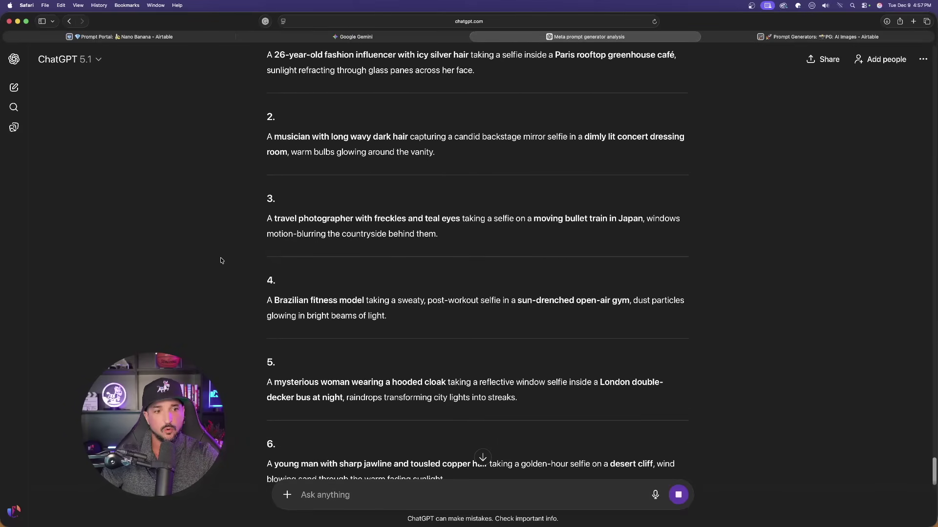